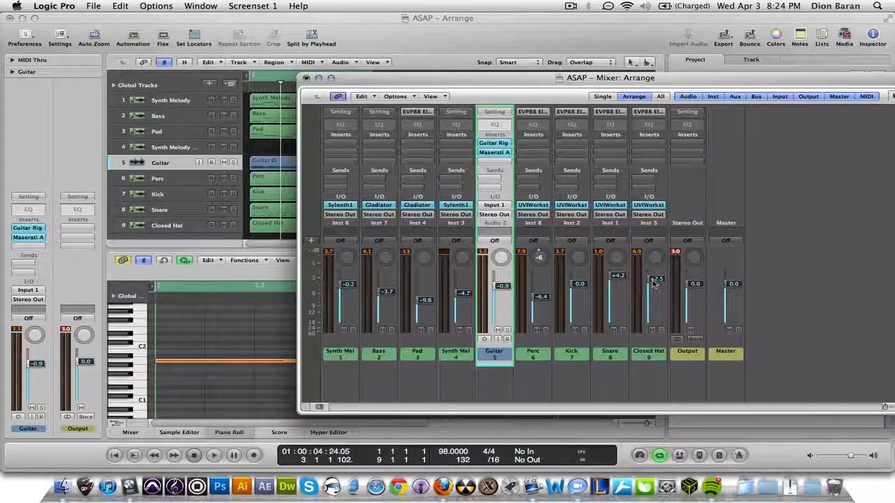
# Lower the faders of all nine instrument tracks in the mixer to −∞, leaving Output and Master alone
pyautogui.moveTo(656, 278); pyautogui.dragTo(656, 319)
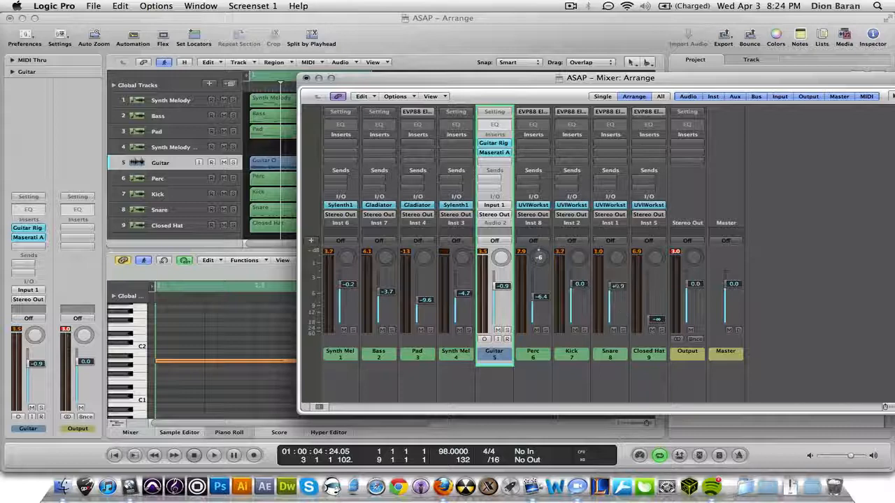
pyautogui.moveTo(615, 287); pyautogui.dragTo(618, 320)
pyautogui.moveTo(579, 286); pyautogui.dragTo(541, 319)
pyautogui.moveTo(502, 286); pyautogui.dragTo(502, 319)
pyautogui.moveTo(462, 293); pyautogui.dragTo(386, 320)
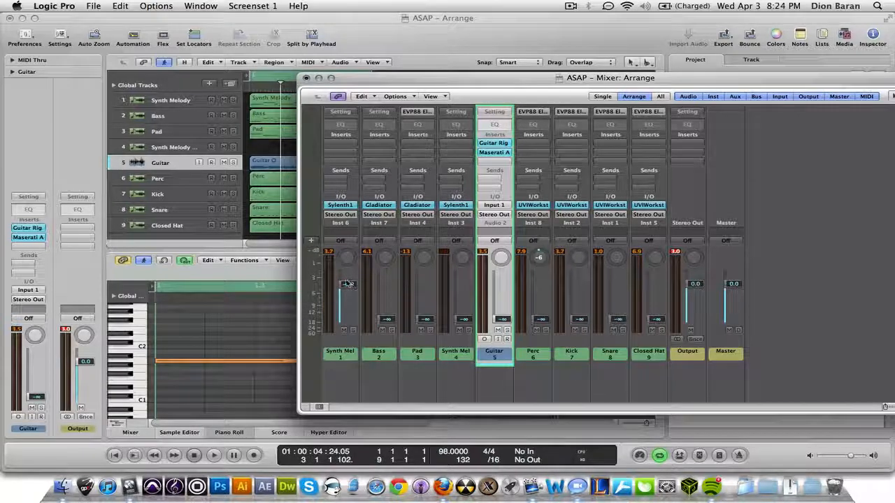
pyautogui.moveTo(347, 284); pyautogui.dragTo(348, 320)
# Solo the Guitar track for playback and set its fader to -7.0 dB
pyautogui.moveTo(497, 320); pyautogui.dragTo(502, 301)
pyautogui.press('space')
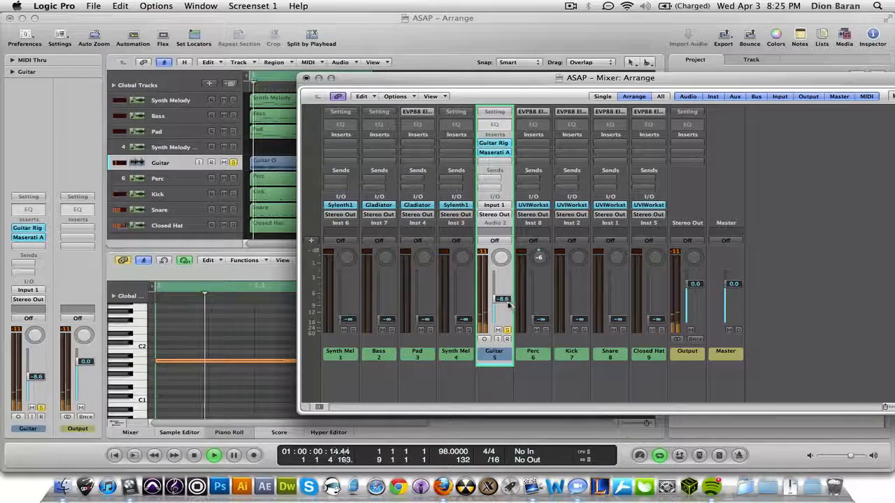
pyautogui.moveTo(503, 300); pyautogui.dragTo(504, 291)
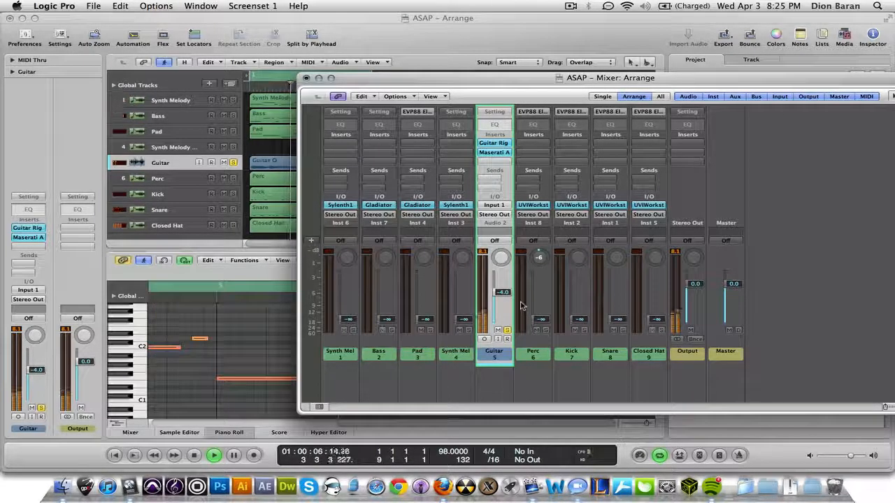
pyautogui.press('space')
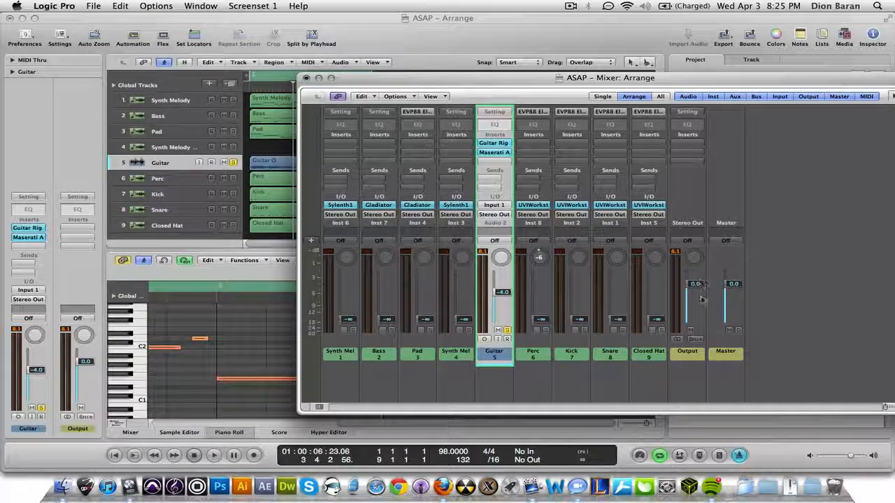
pyautogui.press('space')
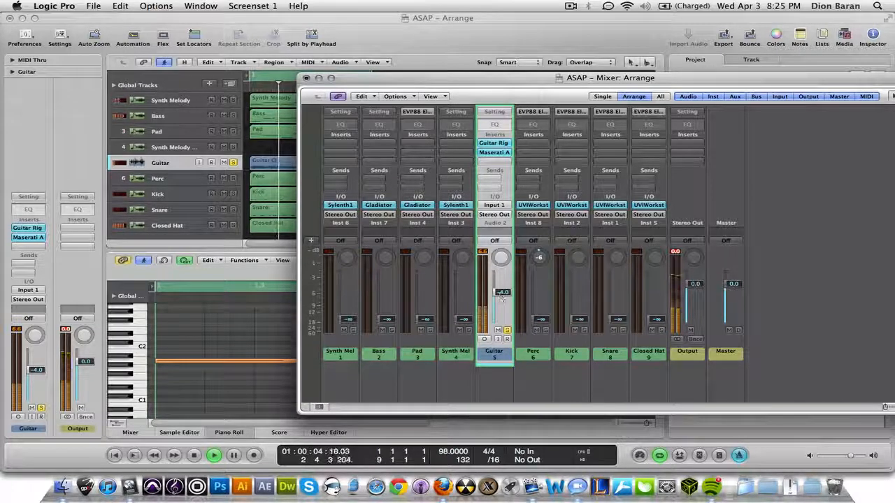
pyautogui.moveTo(501, 297); pyautogui.dragTo(507, 310)
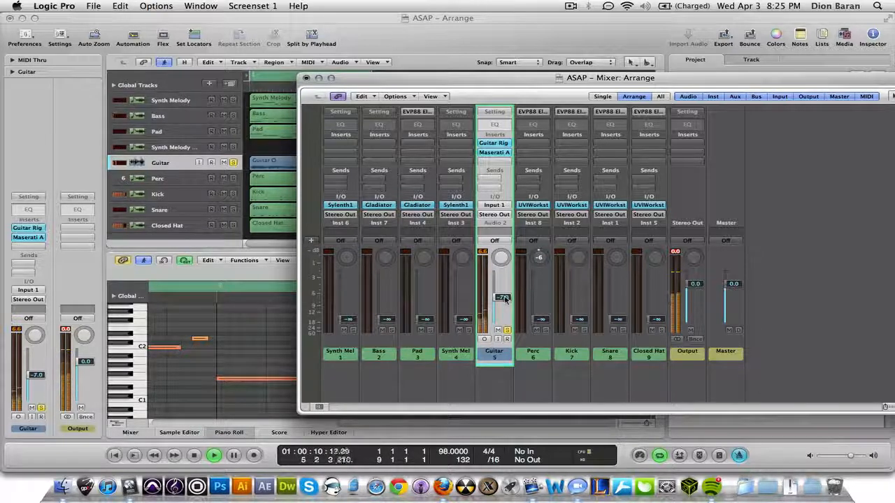
pyautogui.press('space')
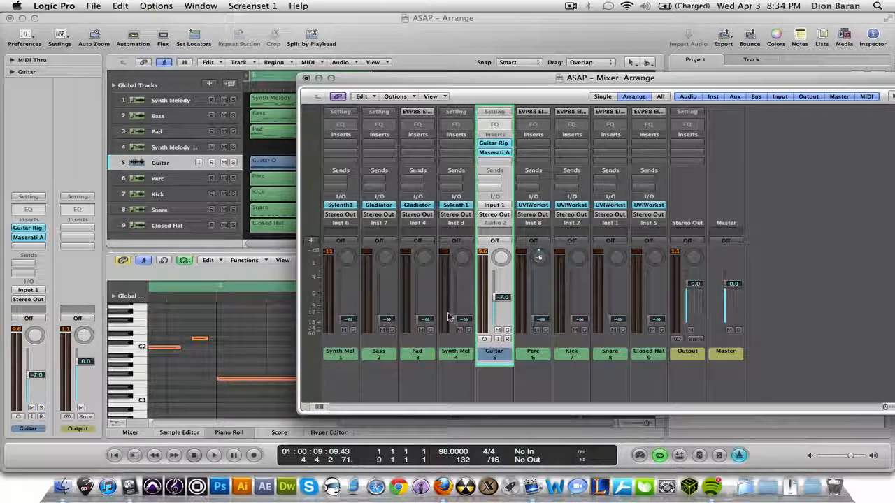
# Play the song and raise the fader of Synth Melody track 1 to -5.0 dB
pyautogui.press('space')
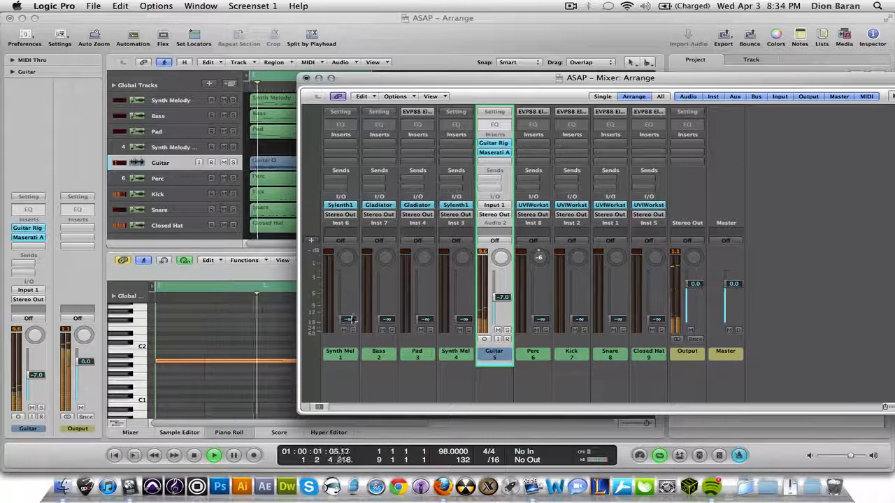
pyautogui.moveTo(345, 332); pyautogui.dragTo(348, 297)
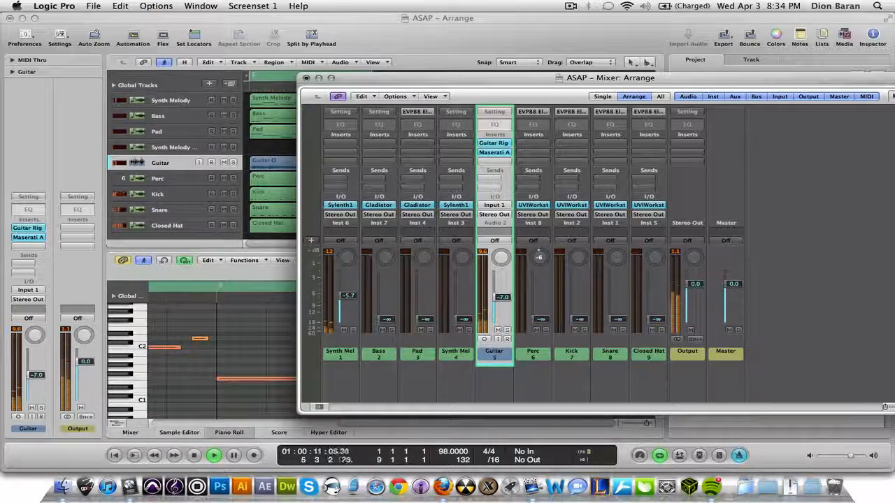
pyautogui.moveTo(347, 296); pyautogui.dragTo(347, 295)
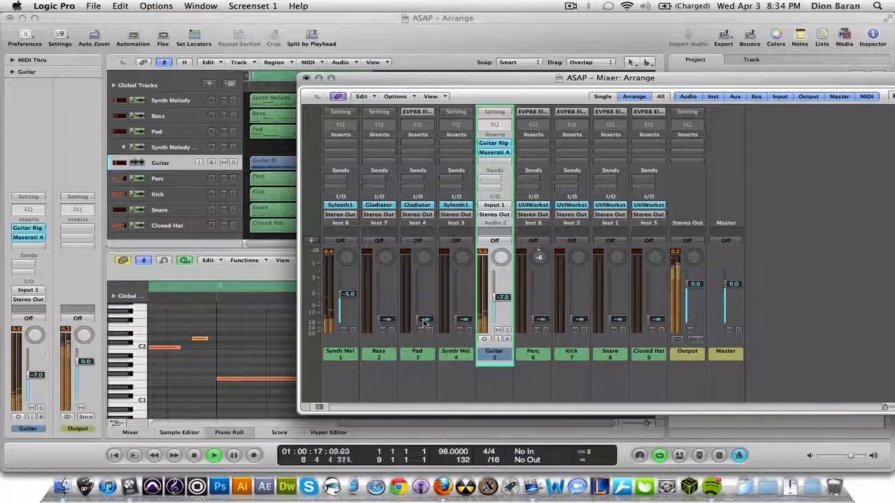
# Set the Pad fader to -14.2 dB and the Synth Melody track 4 fader to -8.2 dB
pyautogui.moveTo(425, 318); pyautogui.dragTo(424, 306)
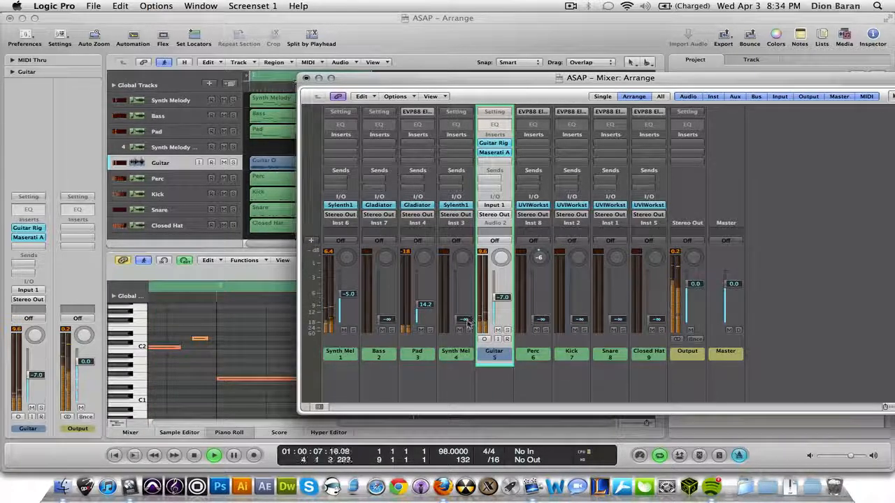
pyautogui.moveTo(463, 315); pyautogui.dragTo(463, 297)
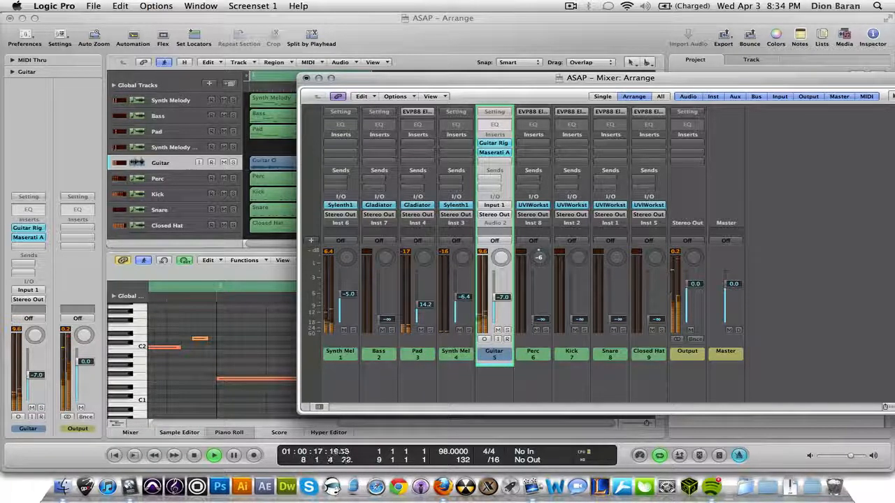
pyautogui.moveTo(466, 298); pyautogui.dragTo(469, 309)
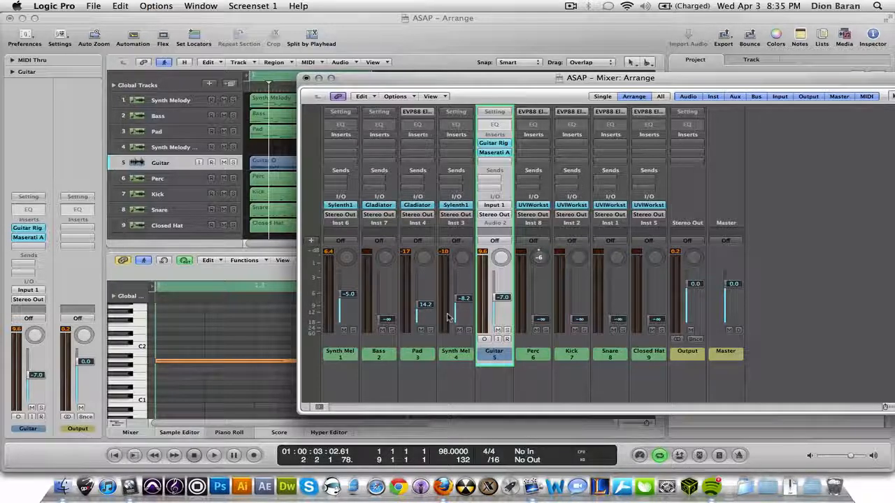
# Raise the Bass fader to -8.8 dB during playback and audition the melodic balance
pyautogui.press('space')
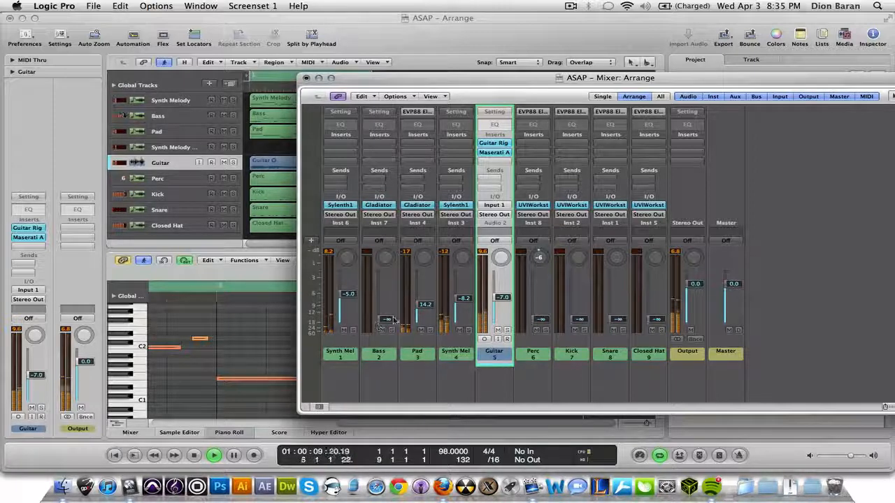
pyautogui.moveTo(394, 320); pyautogui.dragTo(392, 298)
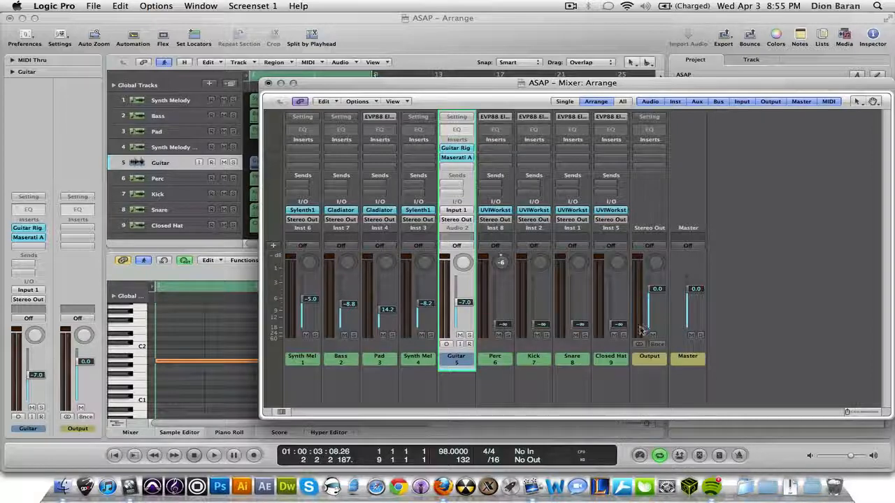
pyautogui.press('space')
pyautogui.press('space')
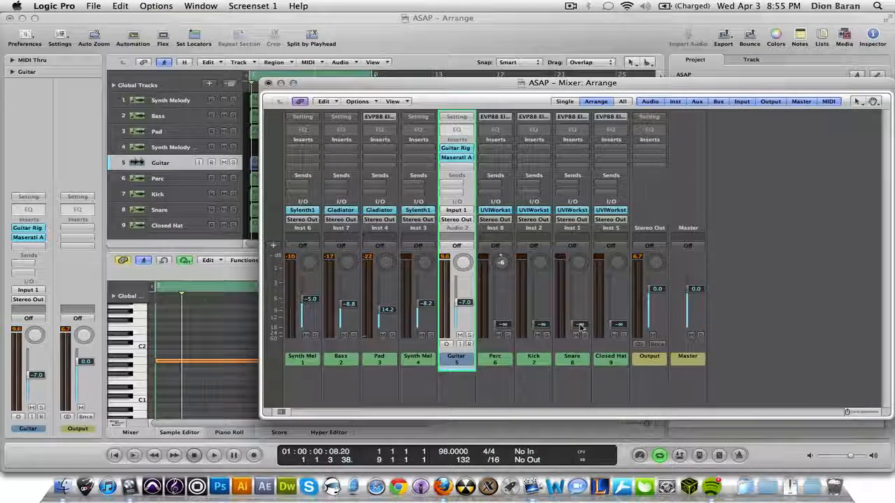
# With the song playing, raise the Snare fader to +2.5 dB and the Kick fader to -2.7 dB
pyautogui.press('space')
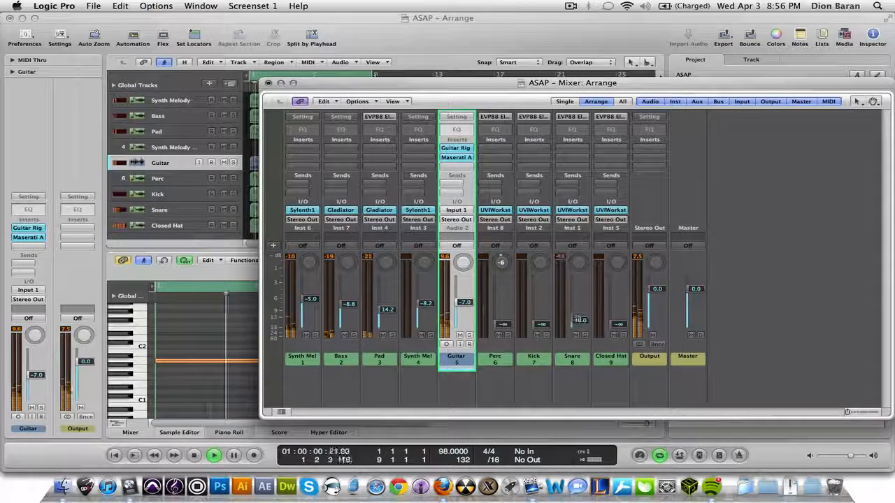
pyautogui.moveTo(580, 326); pyautogui.dragTo(580, 287)
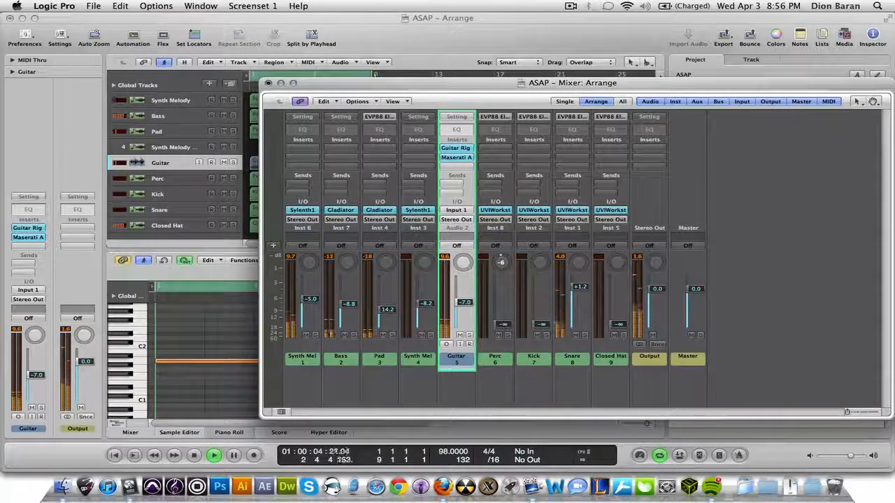
pyautogui.moveTo(581, 286); pyautogui.dragTo(580, 286)
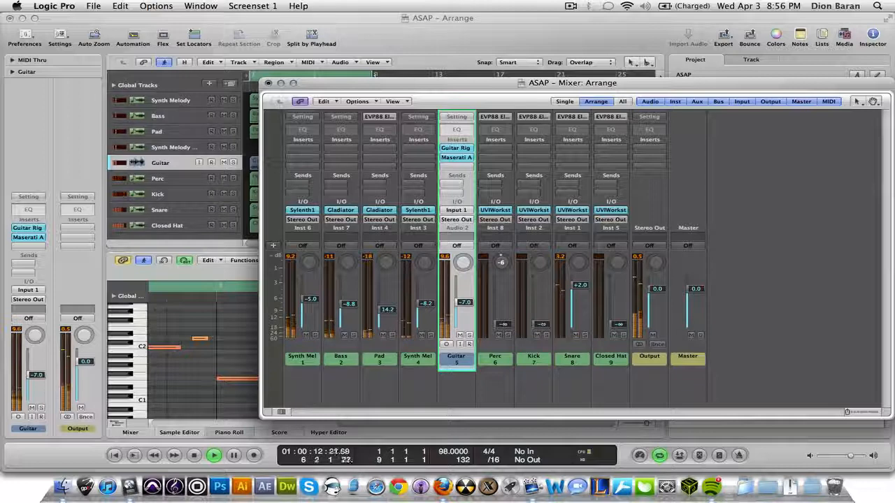
pyautogui.moveTo(541, 324); pyautogui.dragTo(541, 307)
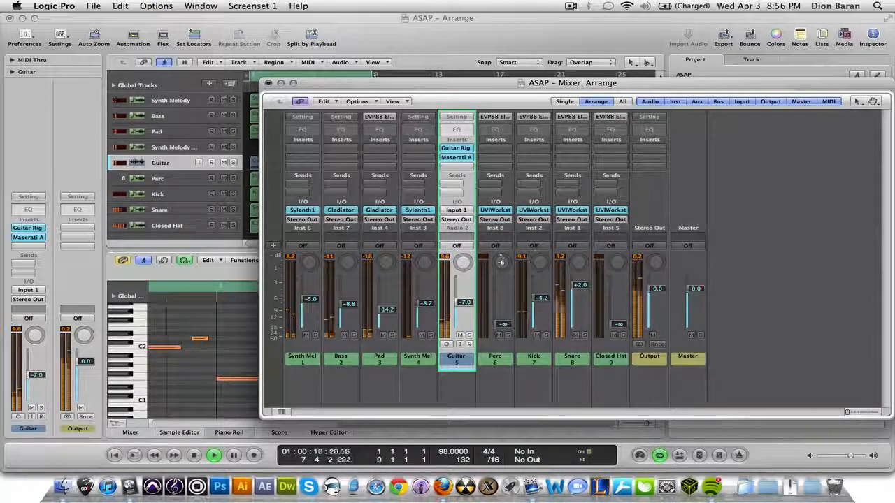
pyautogui.moveTo(541, 296); pyautogui.dragTo(541, 296)
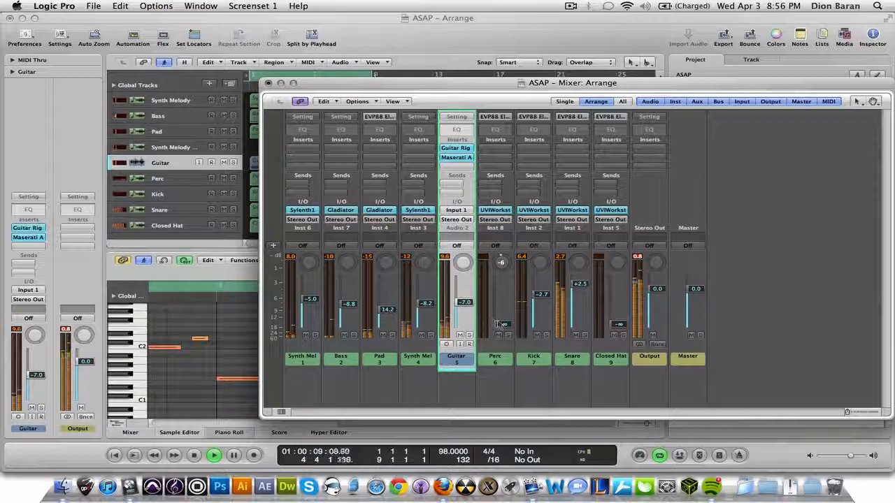
# Set the Closed Hat fader to -1.4 dB and pan the track to +14
pyautogui.moveTo(618, 326); pyautogui.dragTo(619, 291)
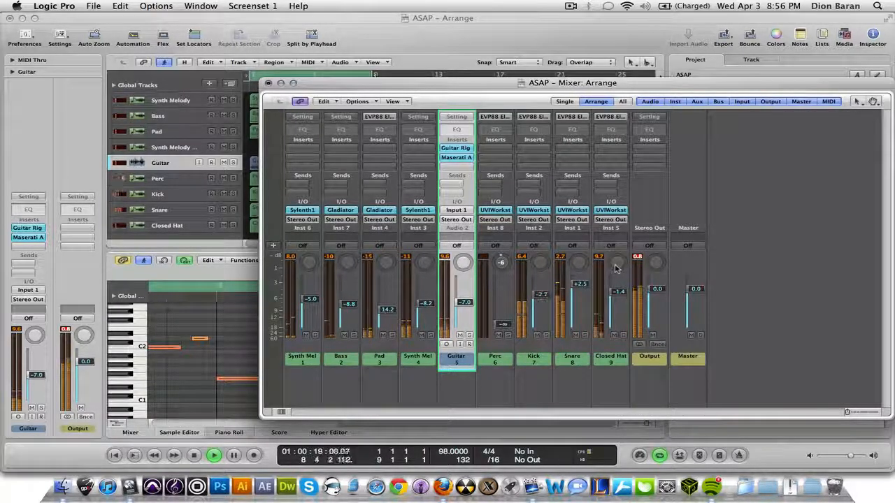
pyautogui.moveTo(615, 268); pyautogui.dragTo(618, 258)
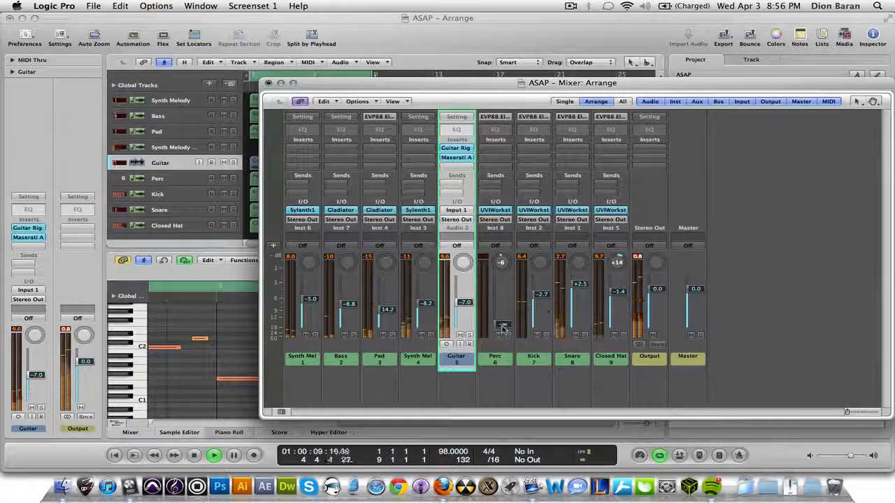
# Bring the Perc fader up to -8.4 dB against the full mix and stop playback
pyautogui.moveTo(497, 323); pyautogui.dragTo(498, 304)
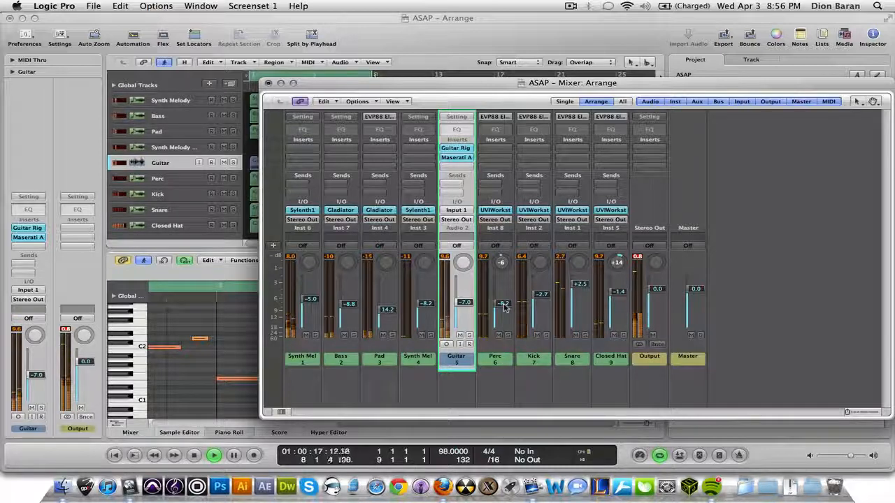
pyautogui.moveTo(505, 306); pyautogui.dragTo(503, 302)
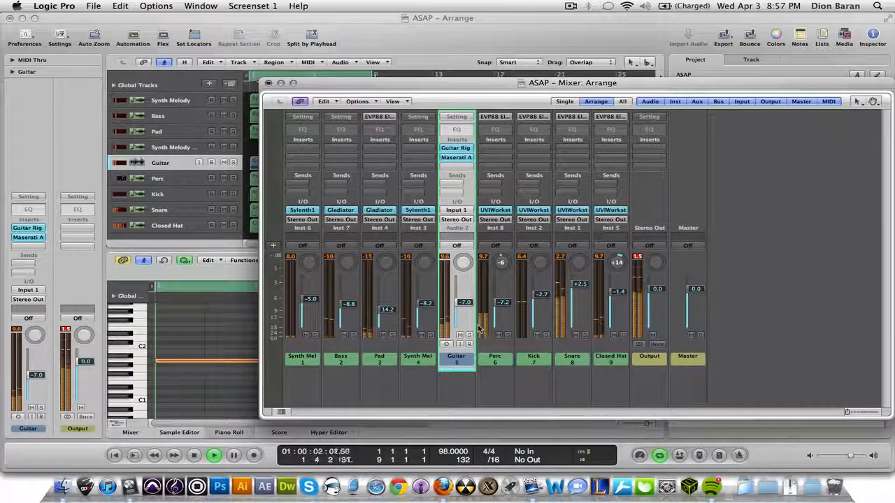
pyautogui.moveTo(503, 302); pyautogui.dragTo(502, 305)
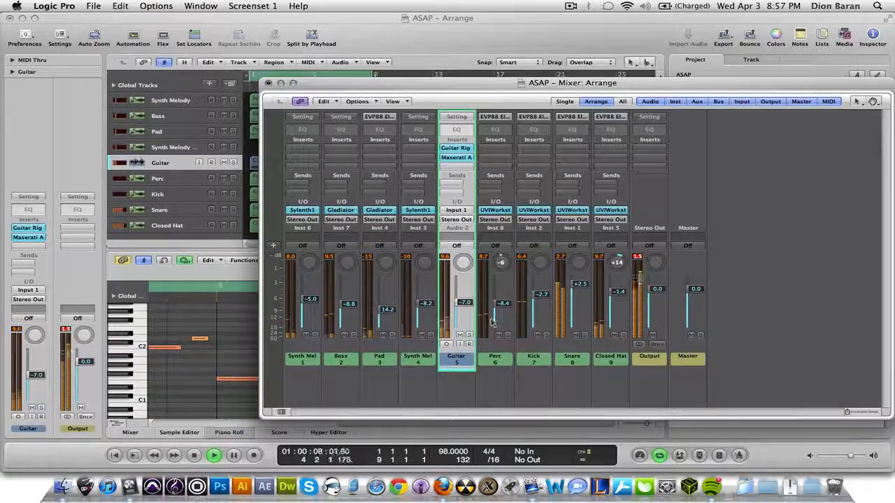
pyautogui.press('space')
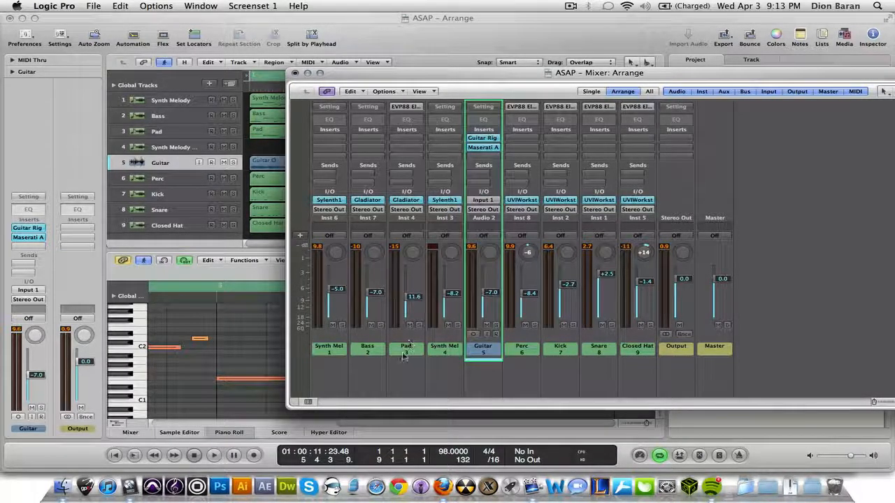
# Add a Channel EQ to the Pad track and enable its low-cut and high-cut bands
pyautogui.doubleClick(406, 122)
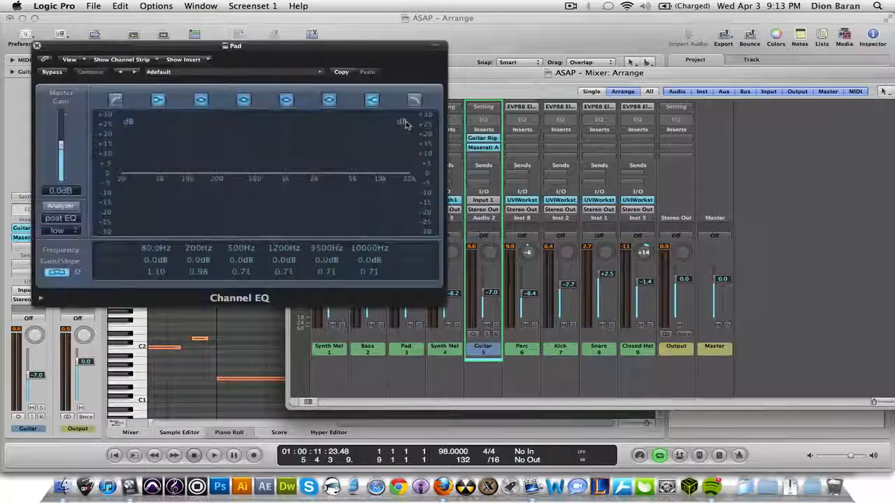
pyautogui.moveTo(318, 45); pyautogui.dragTo(490, 87)
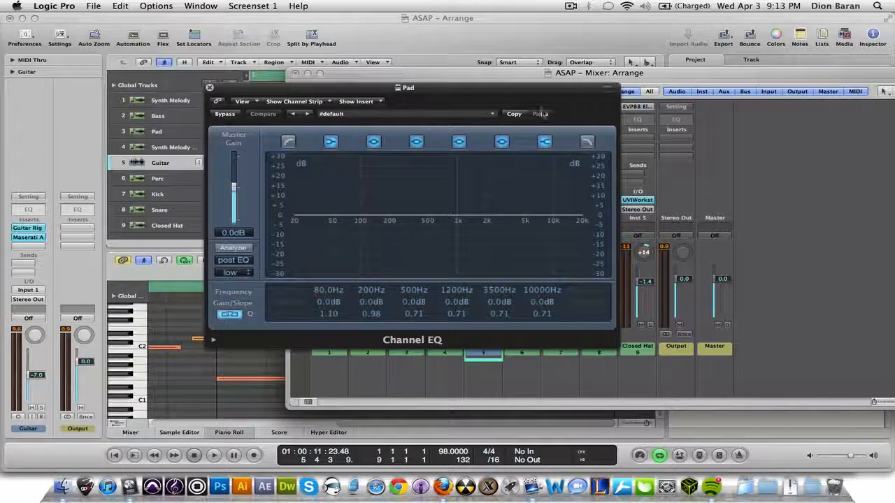
pyautogui.click(288, 142)
pyautogui.click(587, 142)
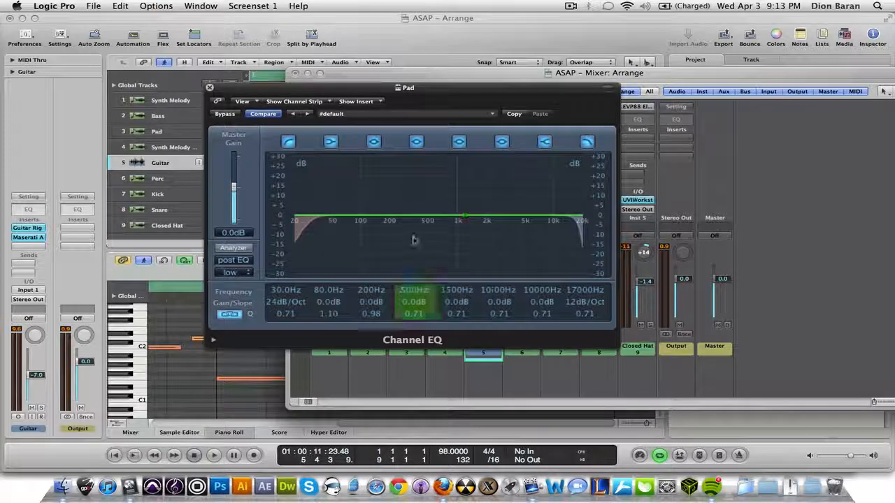
# Turn on the Pad EQ's analyzer and set the low-cut band to 285 Hz, auditioning it in playback
pyautogui.click(233, 248)
pyautogui.press('space')
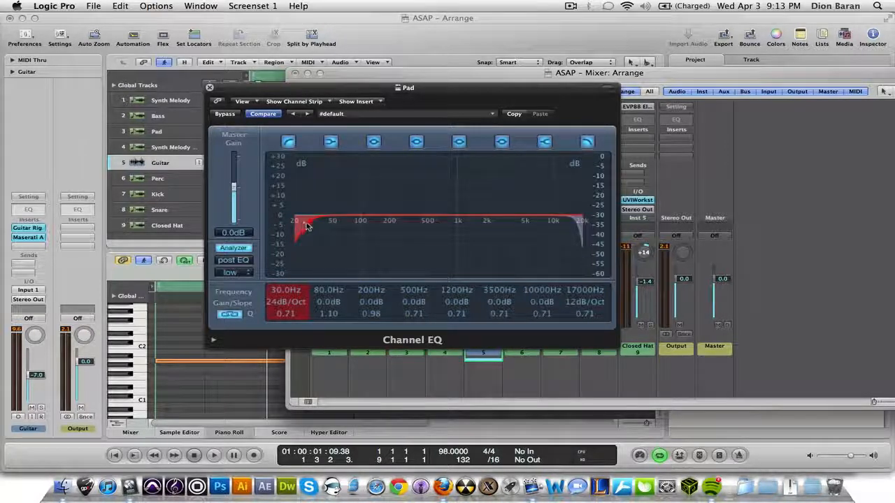
pyautogui.moveTo(309, 226); pyautogui.dragTo(402, 228)
pyautogui.press('space')
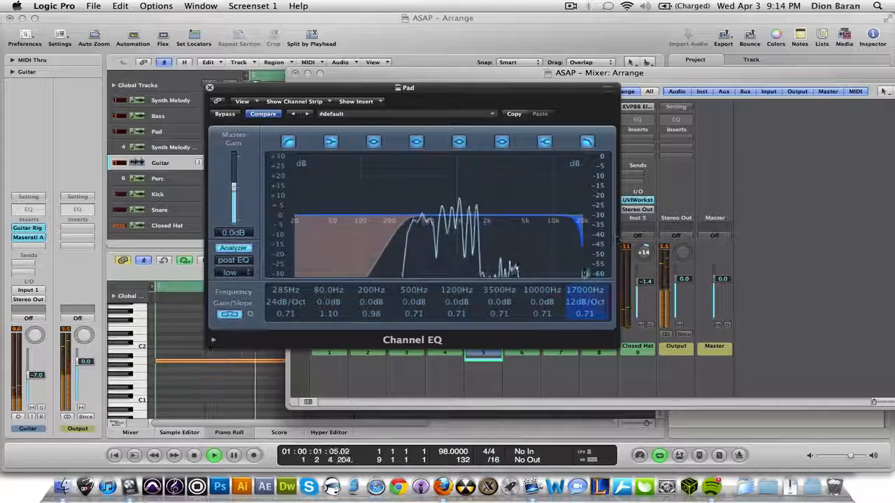
# Set the Pad EQ's high-cut band to 3550 Hz with a 24 dB/Oct slope and play the result
pyautogui.moveTo(579, 294); pyautogui.dragTo(576, 349)
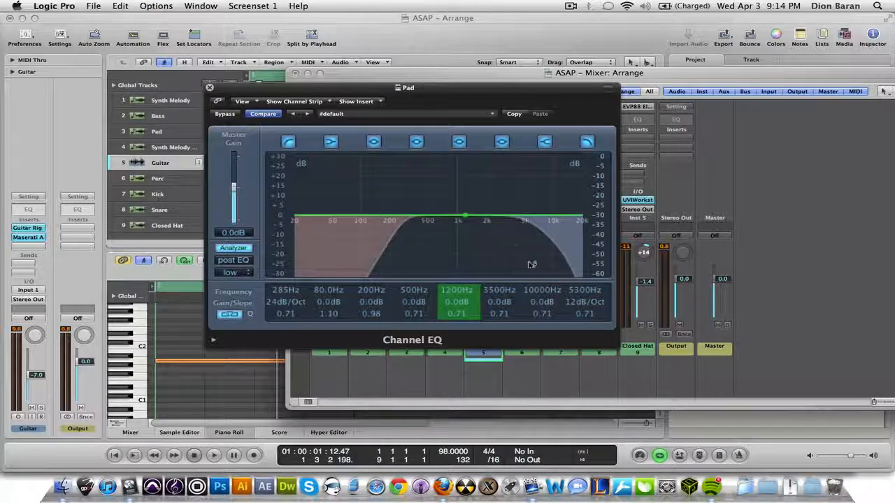
pyautogui.moveTo(582, 299)
pyautogui.mouseDown()
pyautogui.moveTo(578, 310)
pyautogui.moveTo(590, 301)
pyautogui.moveTo(573, 306)
pyautogui.moveTo(578, 298)
pyautogui.moveTo(577, 307)
pyautogui.mouseUp()
pyautogui.press('space')
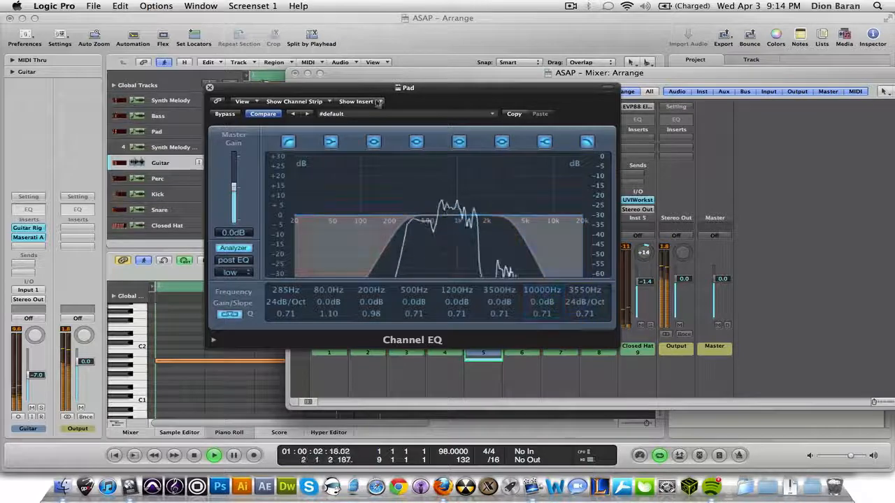
# Move the Pad EQ window clear of its channel strip and lower the high-cut band to 2600 Hz during playback
pyautogui.moveTo(378, 101); pyautogui.dragTo(620, 104)
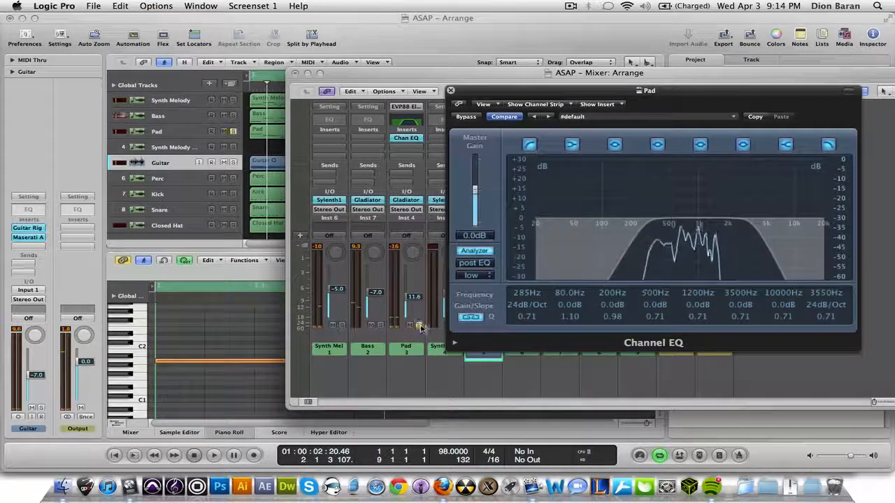
pyautogui.press('space')
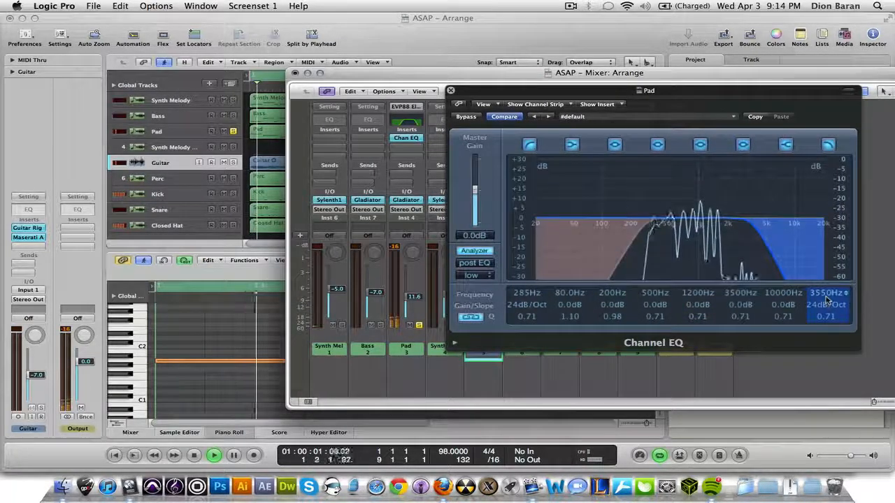
pyautogui.press('space')
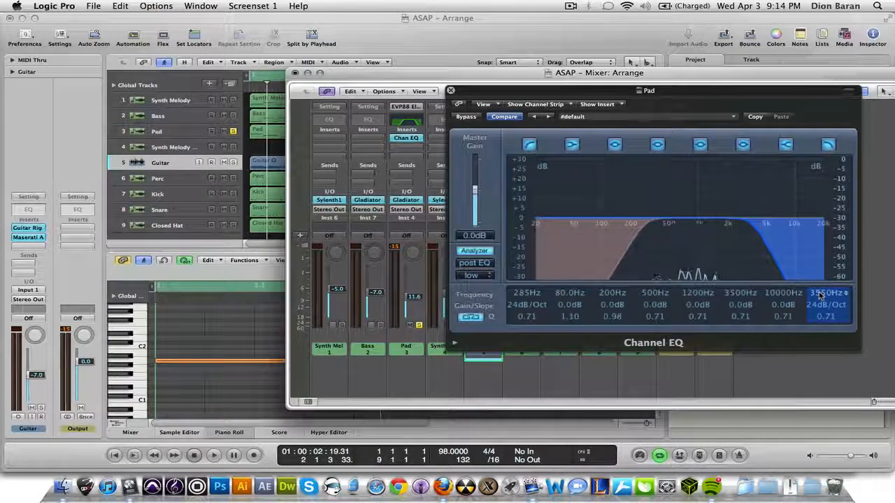
pyautogui.press('space')
pyautogui.moveTo(820, 296)
pyautogui.mouseDown()
pyautogui.moveTo(827, 375)
pyautogui.moveTo(830, 310)
pyautogui.mouseUp()
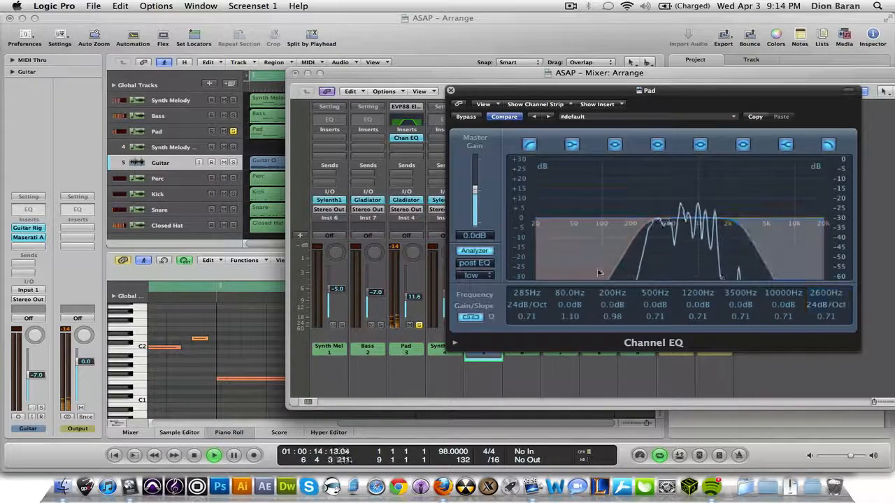
# Turn off the Pad EQ's analyzer and close the EQ with playback stopped
pyautogui.click(486, 252)
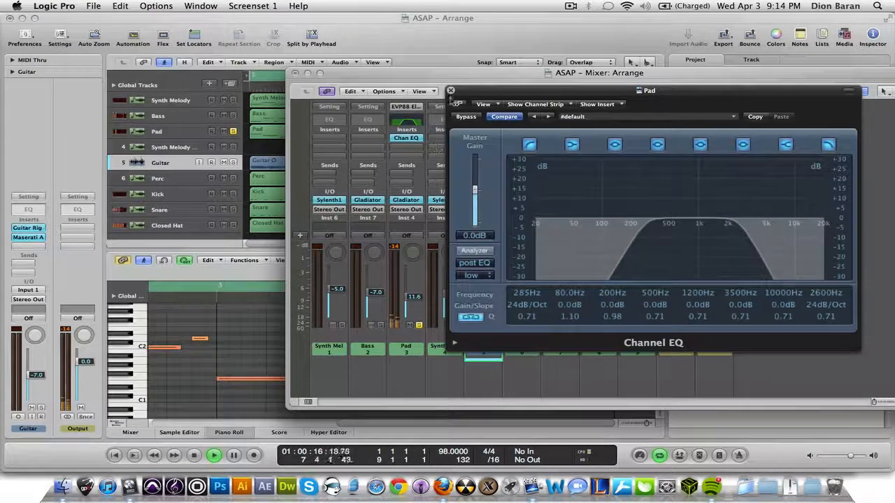
pyautogui.press('space')
pyautogui.click(450, 90)
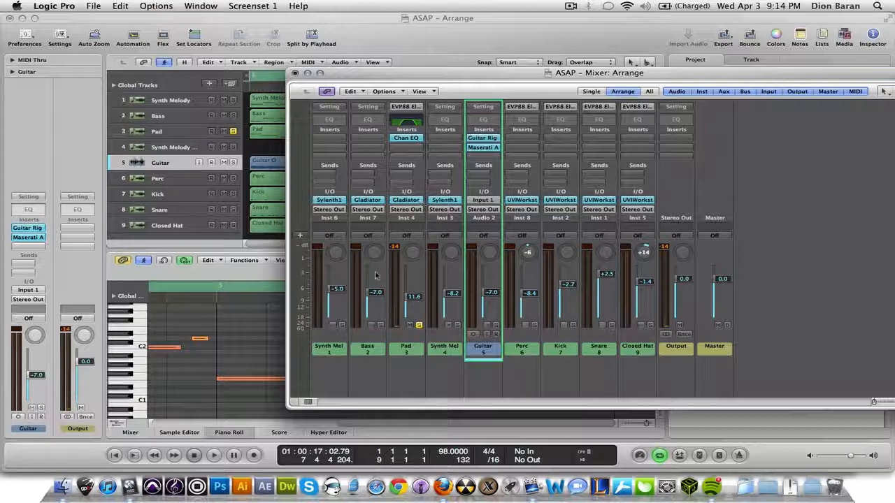
# Solo the Bass track instead of the Pad and add a Channel EQ with its high-cut band and analyzer on
pyautogui.click(418, 325)
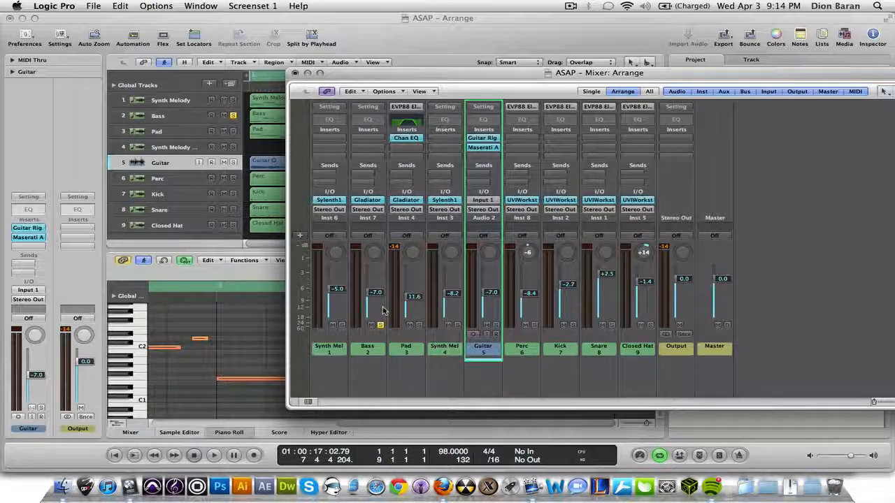
pyautogui.press('space')
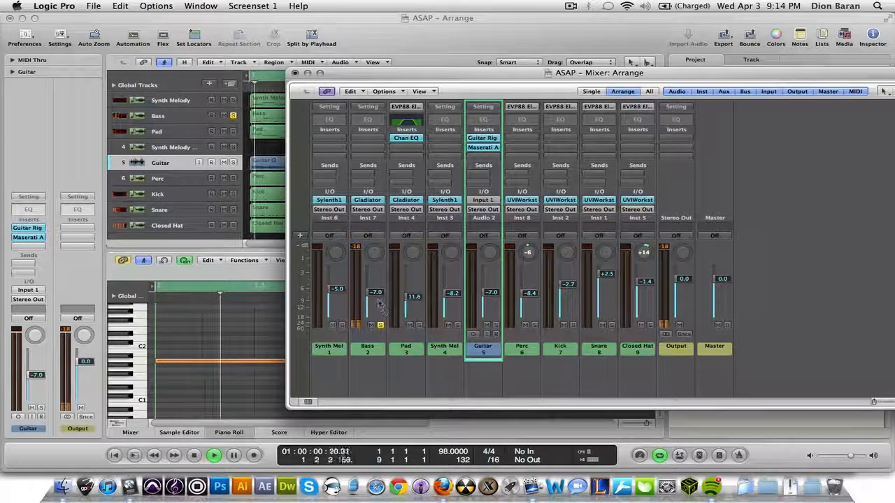
pyautogui.doubleClick(368, 121)
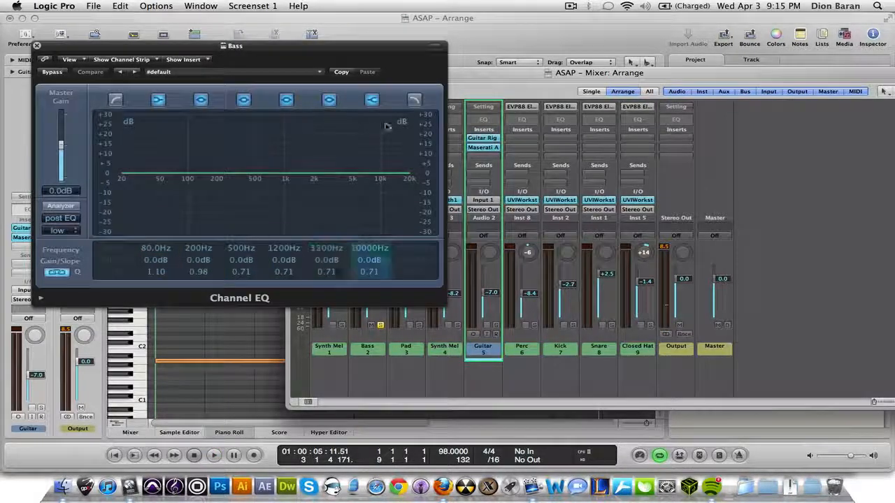
pyautogui.click(414, 101)
pyautogui.click(60, 206)
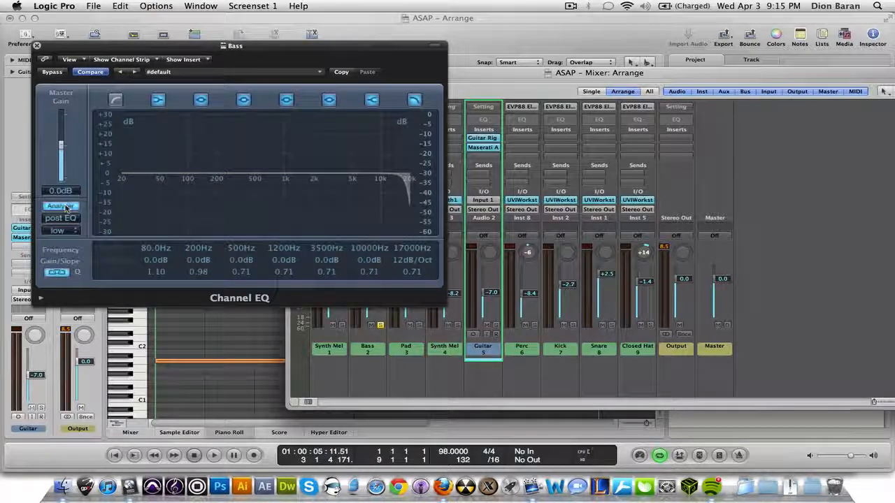
# Lower the Bass EQ's high-cut band to 196 Hz while the soloed track plays
pyautogui.press('space')
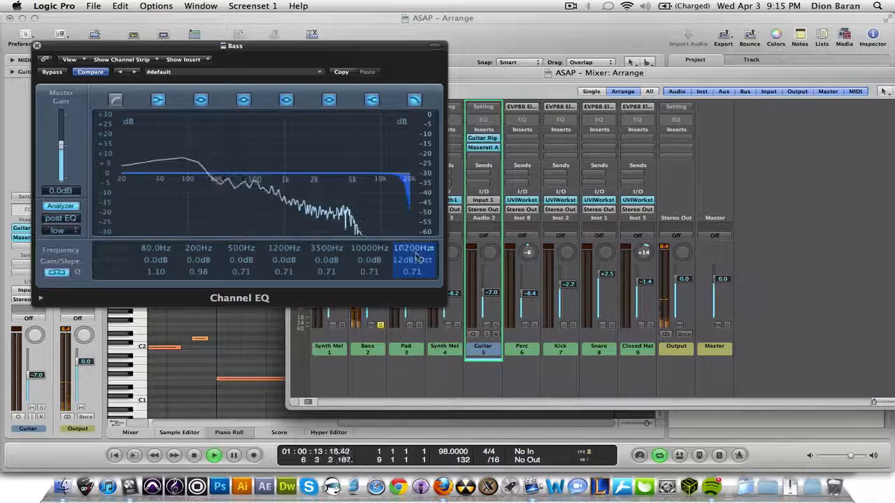
pyautogui.moveTo(418, 256); pyautogui.dragTo(442, 412)
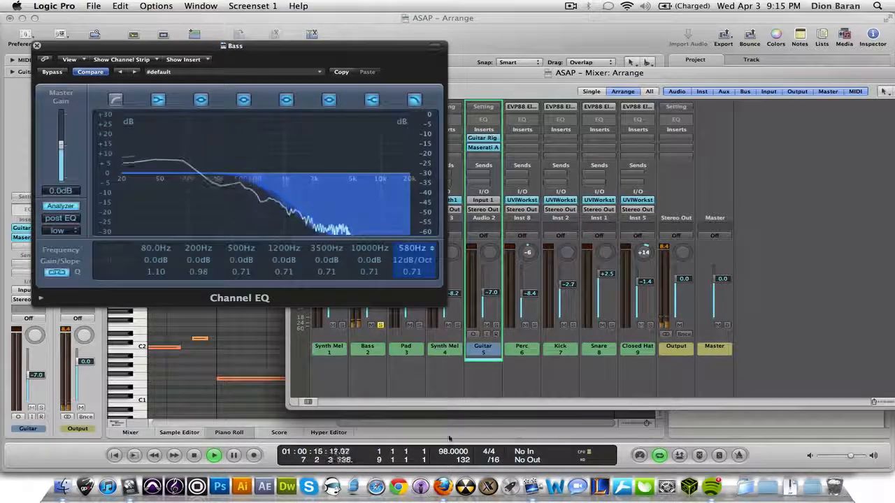
pyautogui.moveTo(458, 464); pyautogui.dragTo(453, 469)
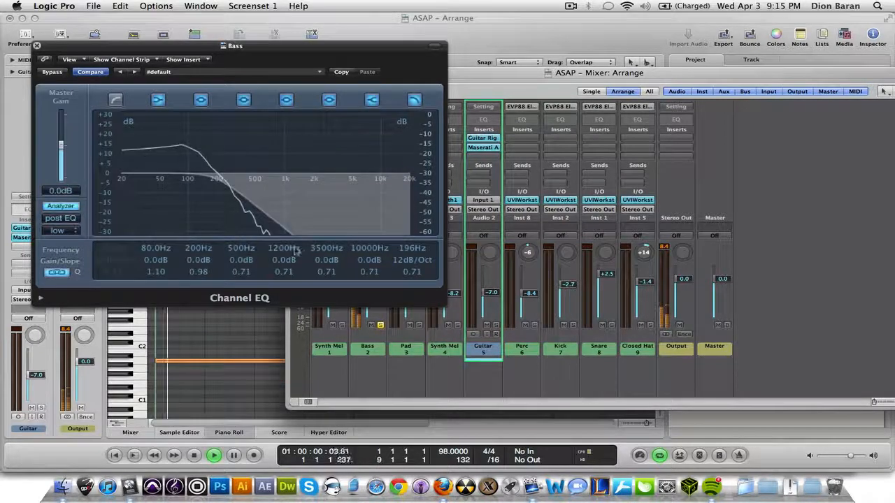
# Turn off the Bass EQ's analyzer, close the EQ and return to the full mix
pyautogui.click(69, 209)
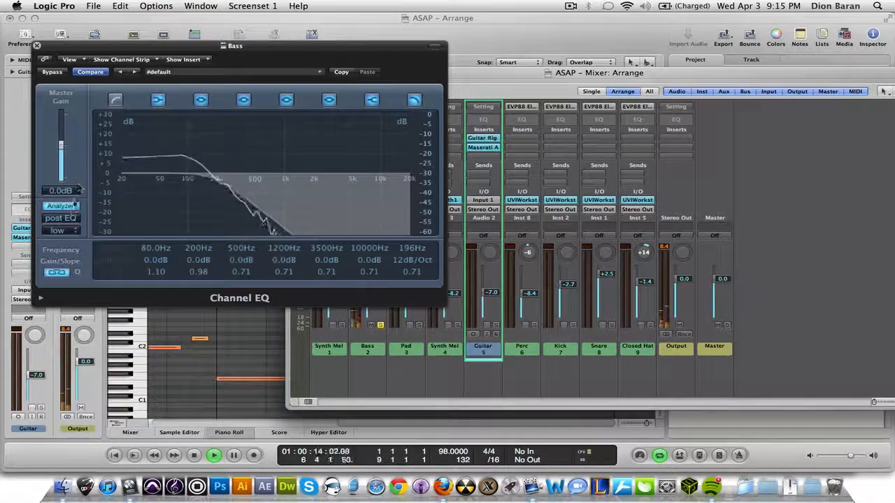
pyautogui.click(60, 206)
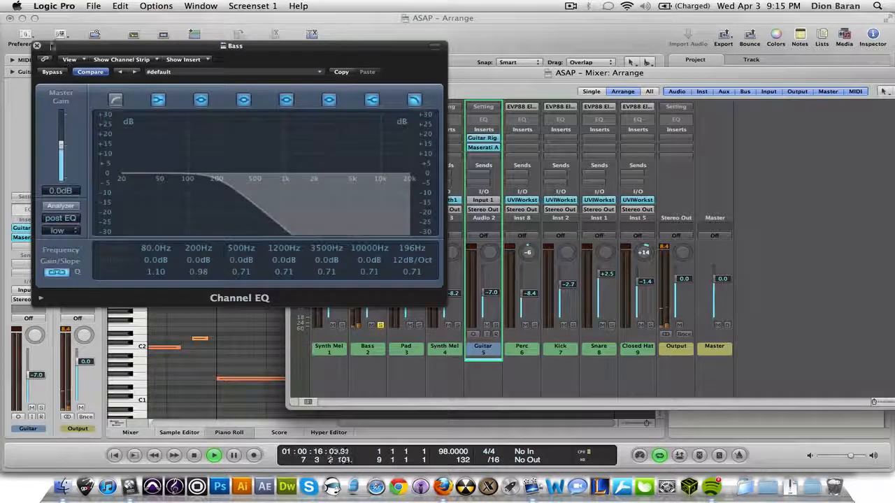
pyautogui.click(36, 44)
pyautogui.press('space')
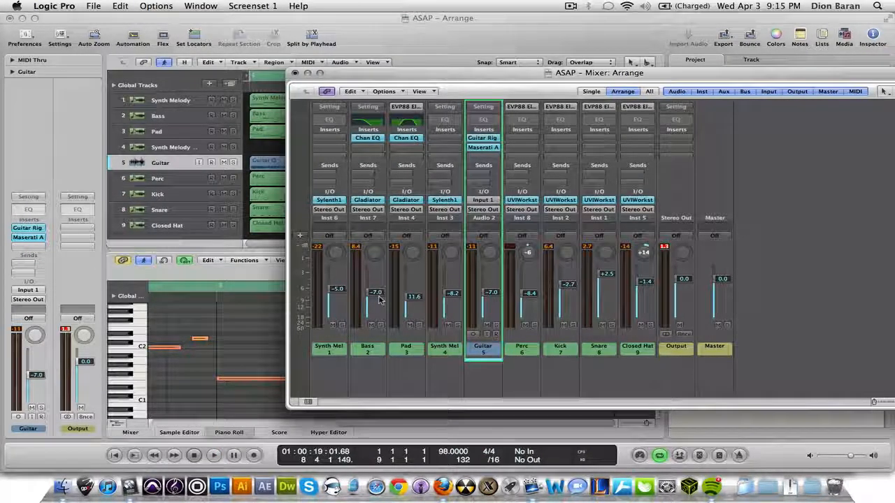
# Raise the Bass fader to -3.7 dB against the full mix, keeping the Pad fader at -11.6 dB
pyautogui.press('space')
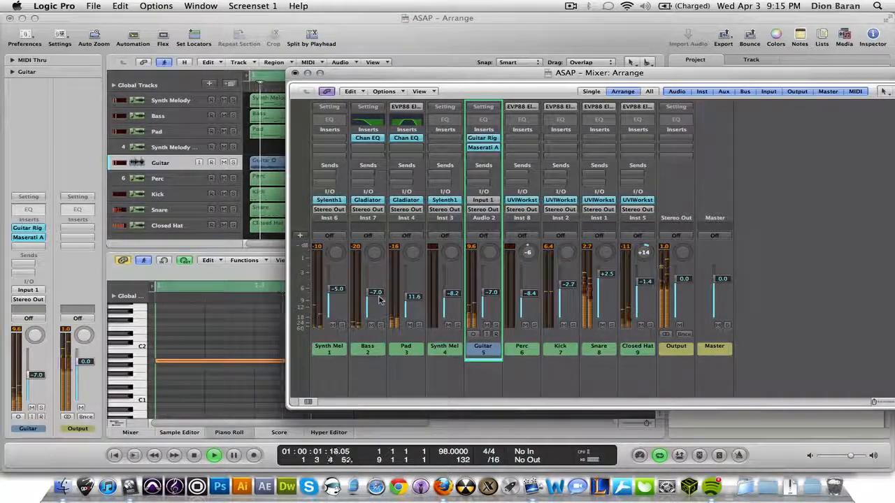
pyautogui.press('space')
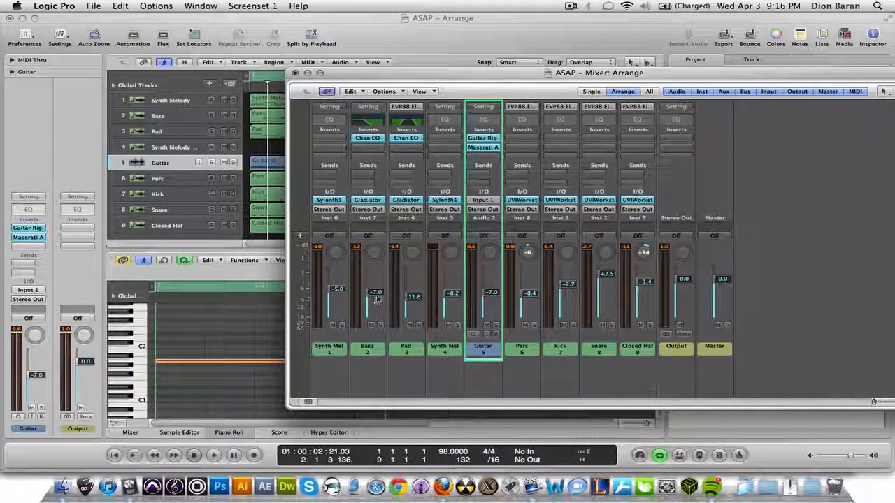
pyautogui.press('space')
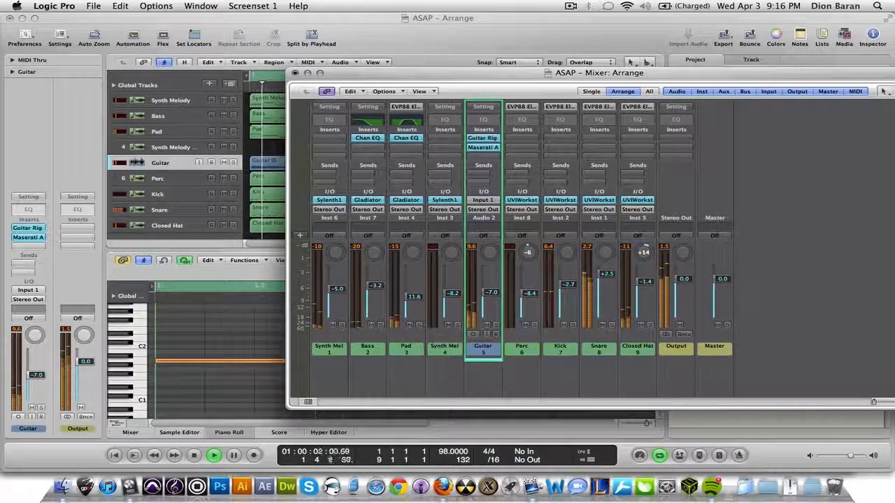
pyautogui.moveTo(375, 285); pyautogui.dragTo(375, 287)
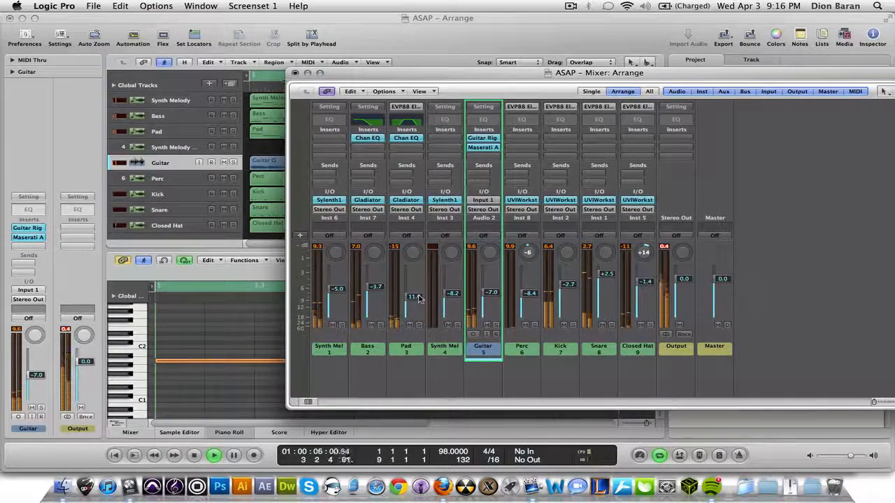
pyautogui.moveTo(421, 303); pyautogui.dragTo(418, 300)
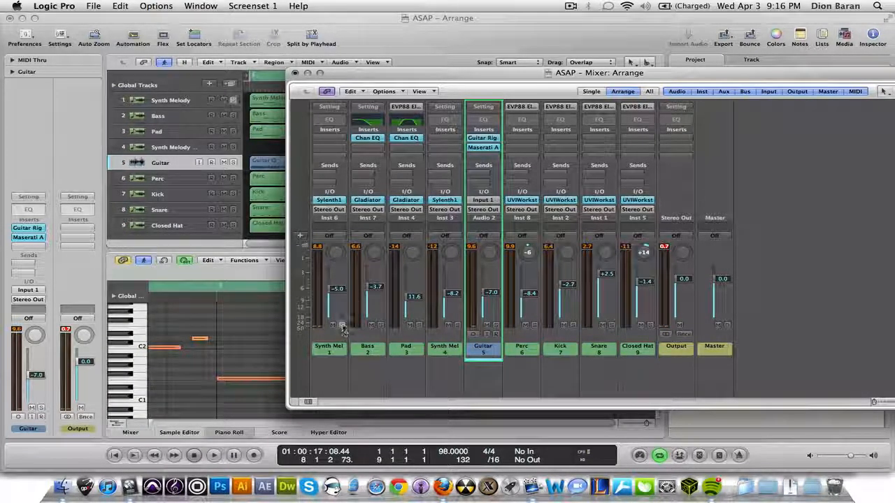
# Add a Channel EQ to the soloed Synth Melody track and audition it with the analyzer on
pyautogui.doubleClick(334, 125)
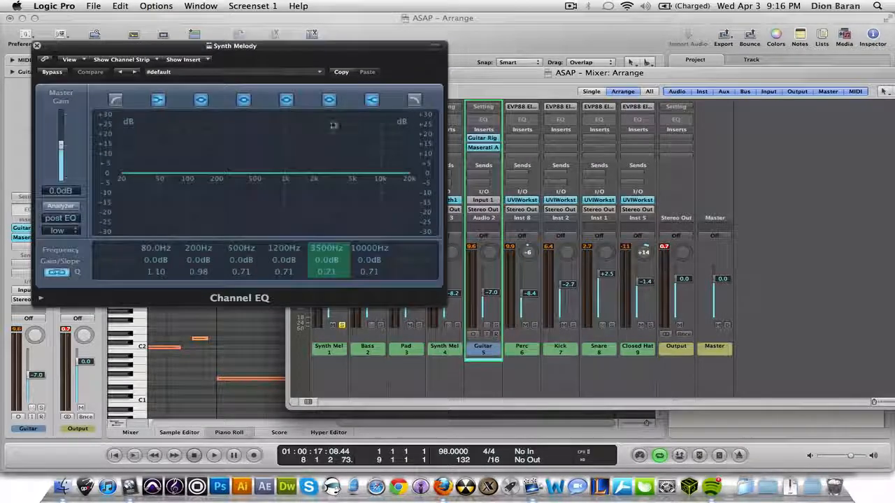
pyautogui.press('space')
pyautogui.click(60, 205)
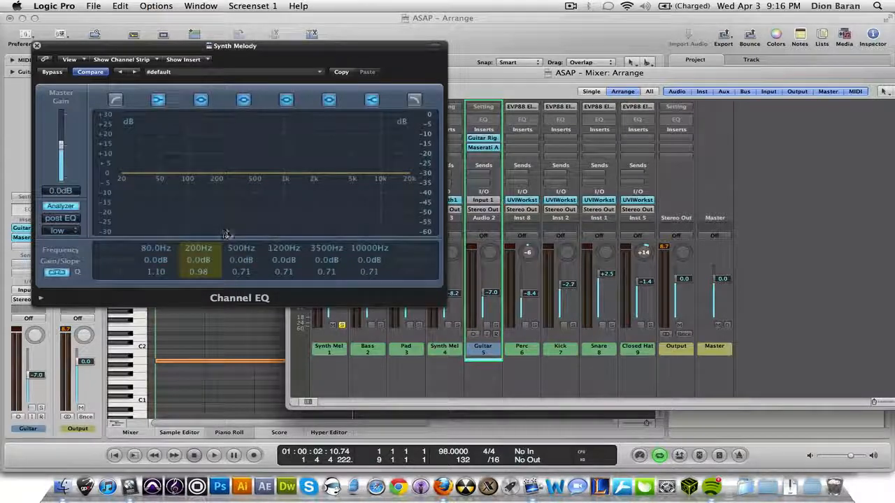
pyautogui.press('space')
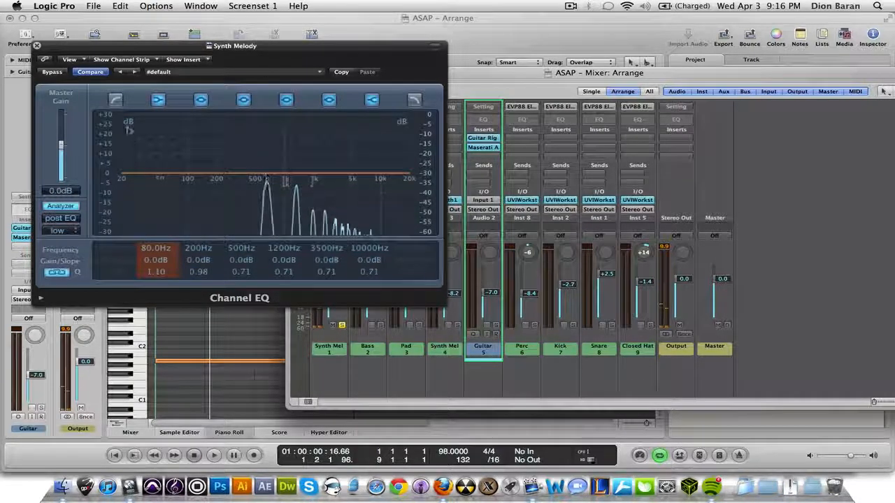
# Enable the Synth Melody EQ's low-cut band and set it to 700 Hz, auditioning it in playback
pyautogui.click(117, 101)
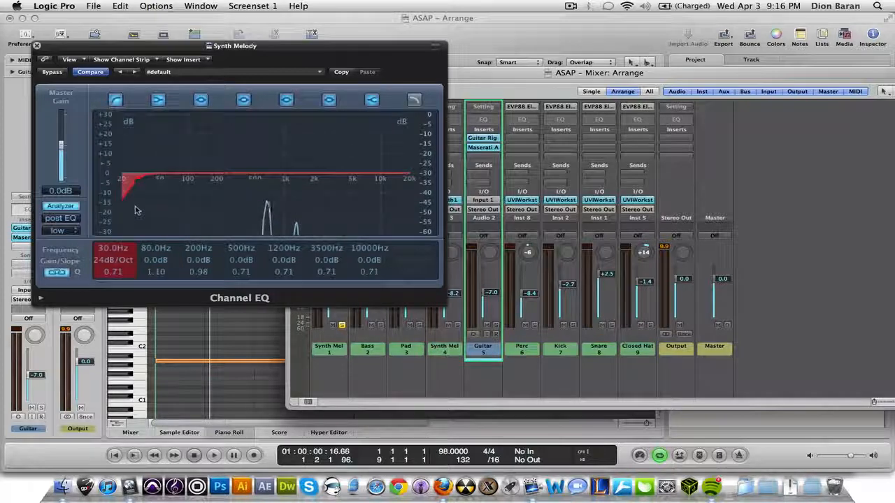
pyautogui.moveTo(140, 210); pyautogui.dragTo(253, 203)
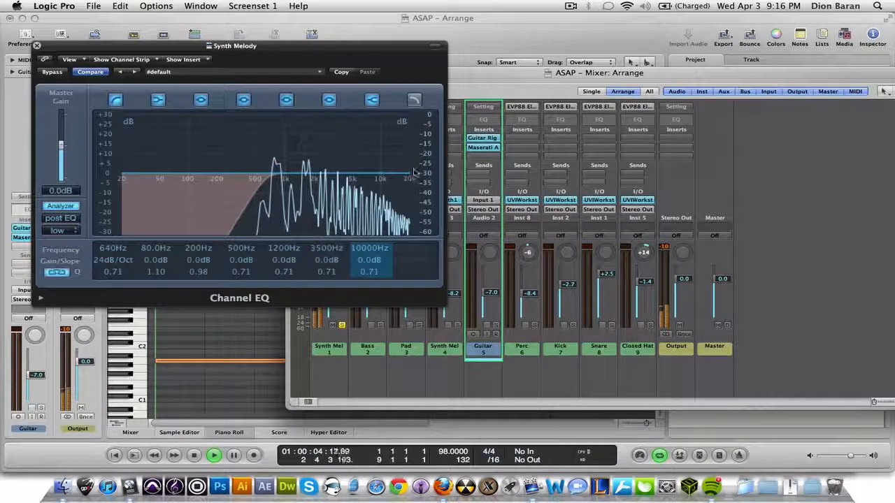
pyautogui.press('space')
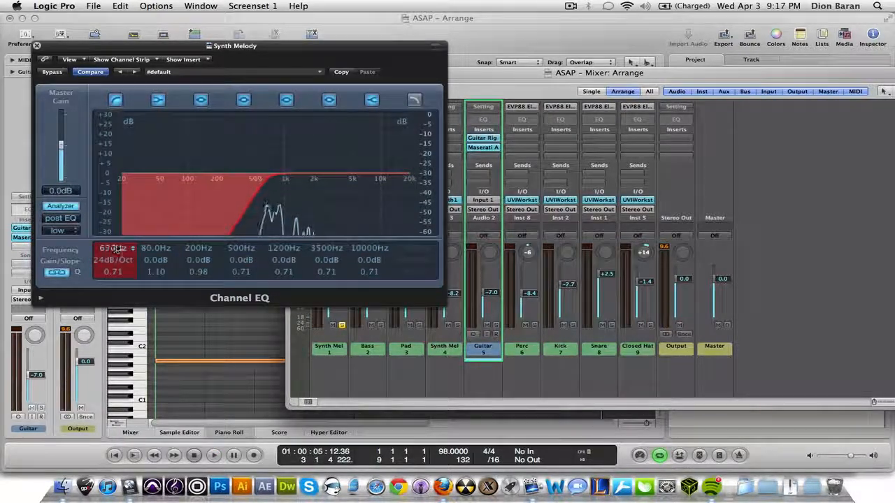
pyautogui.moveTo(118, 248); pyautogui.dragTo(118, 245)
pyautogui.press('space')
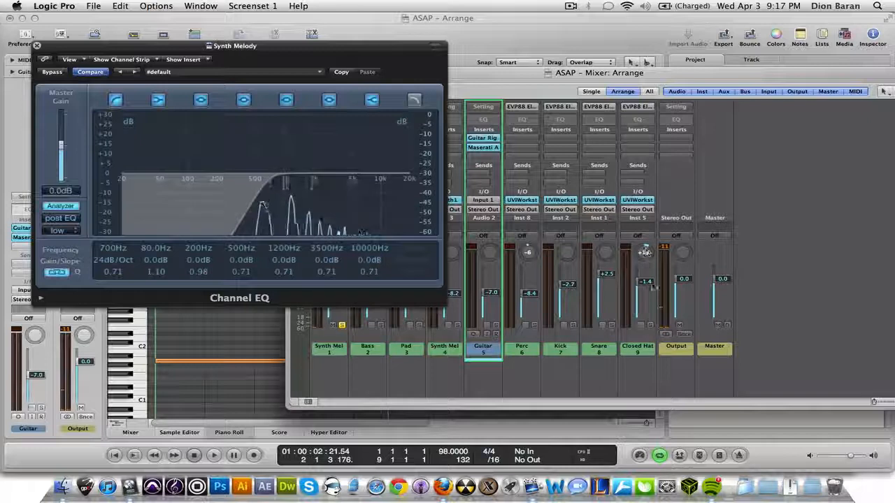
# Enable the Synth Melody EQ's high-cut band and lower its frequency at a 12 dB/Oct slope during playback
pyautogui.click(415, 102)
pyautogui.press('space')
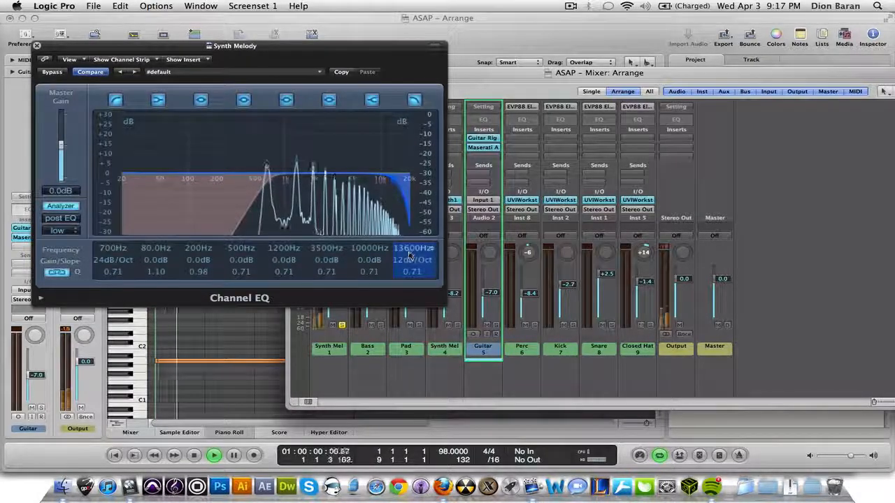
pyautogui.moveTo(413, 250); pyautogui.dragTo(412, 252)
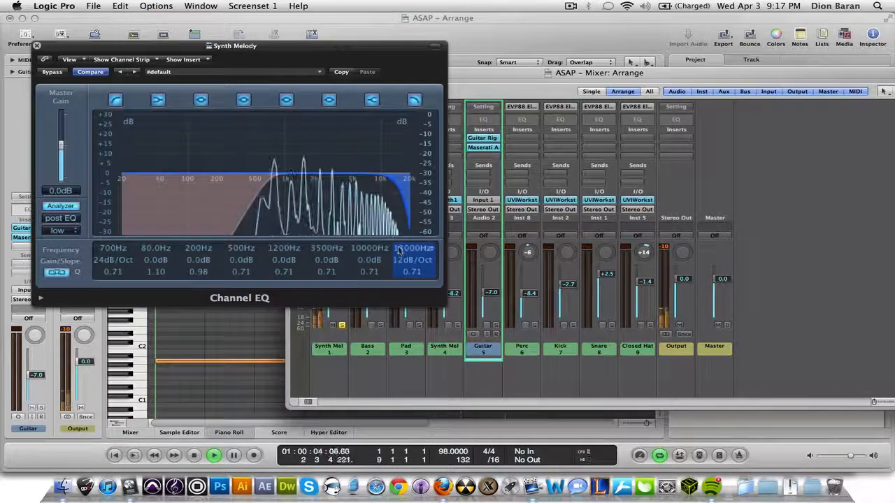
pyautogui.moveTo(400, 266); pyautogui.dragTo(410, 253)
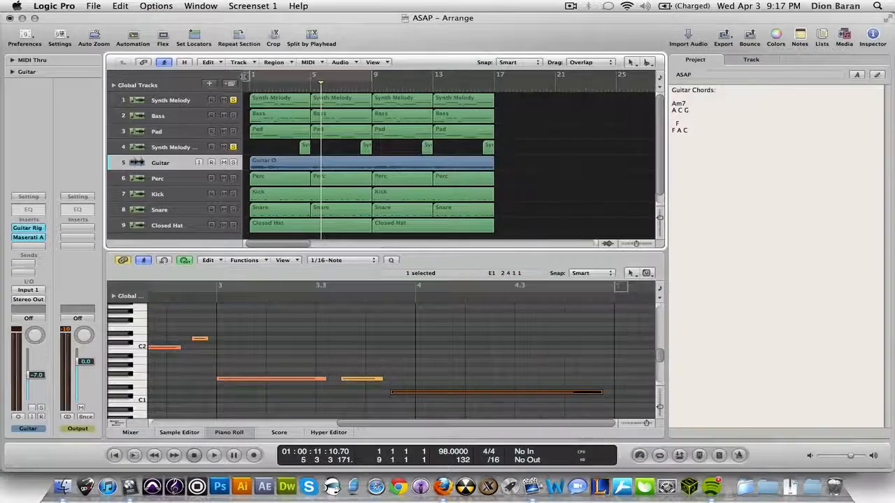
# Set the cycle region from 3 3 1 1 to 5 1 1 1 around the first Synth Melody High region and reopen the mixer
pyautogui.moveTo(369, 75); pyautogui.dragTo(314, 83)
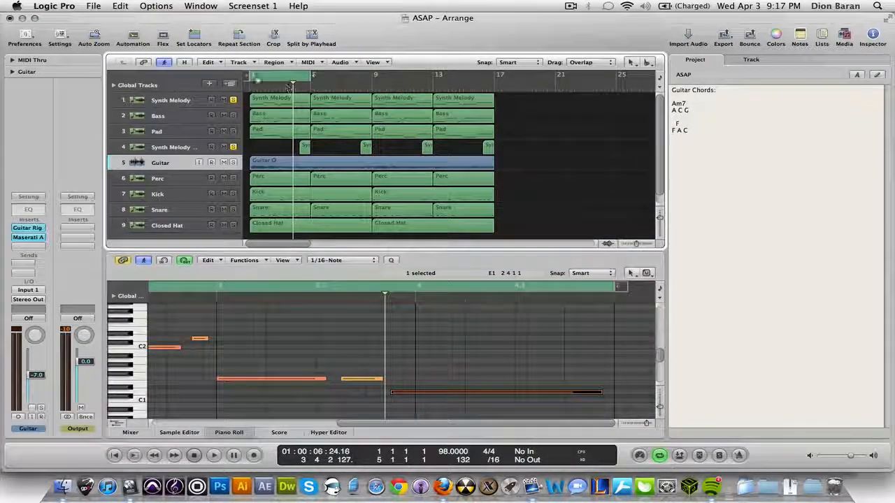
pyautogui.moveTo(253, 77); pyautogui.dragTo(286, 83)
pyautogui.press('super+2')
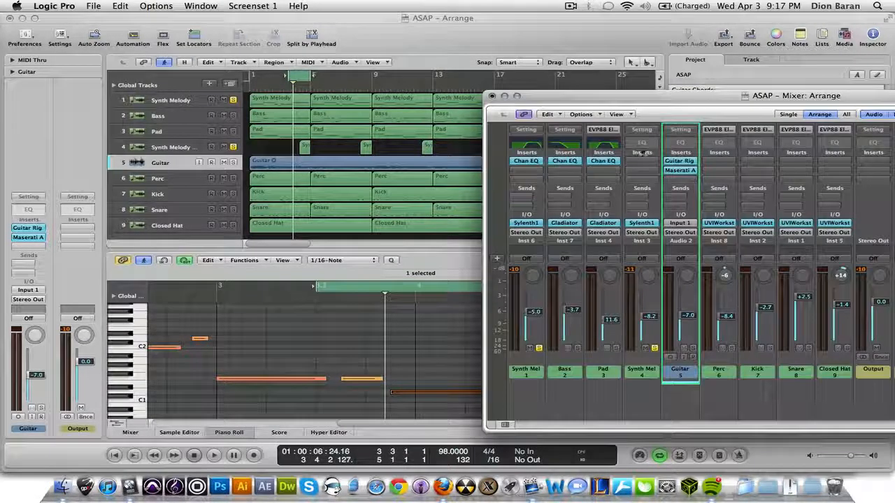
# Add a Channel EQ to the Synth Melody High track, turn on its analyzer and play the cycled section
pyautogui.doubleClick(641, 144)
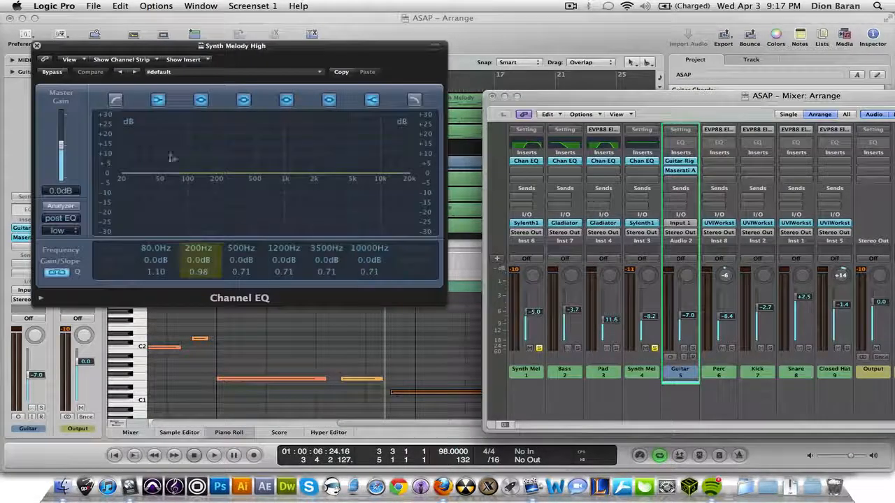
pyautogui.click(74, 210)
pyautogui.press('space')
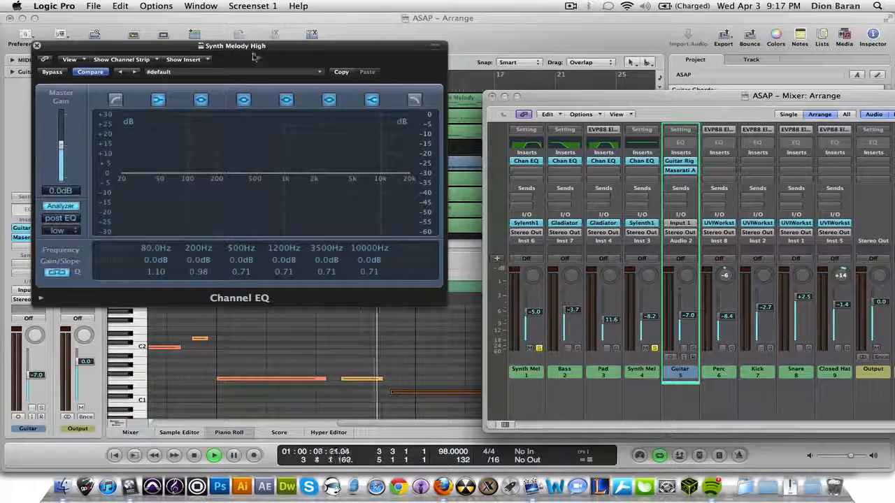
# Enable the Synth Melody High EQ's low-cut band at 24 dB/Oct and raise its frequency to just above 970 Hz during playback
pyautogui.moveTo(255, 49); pyautogui.dragTo(494, 108)
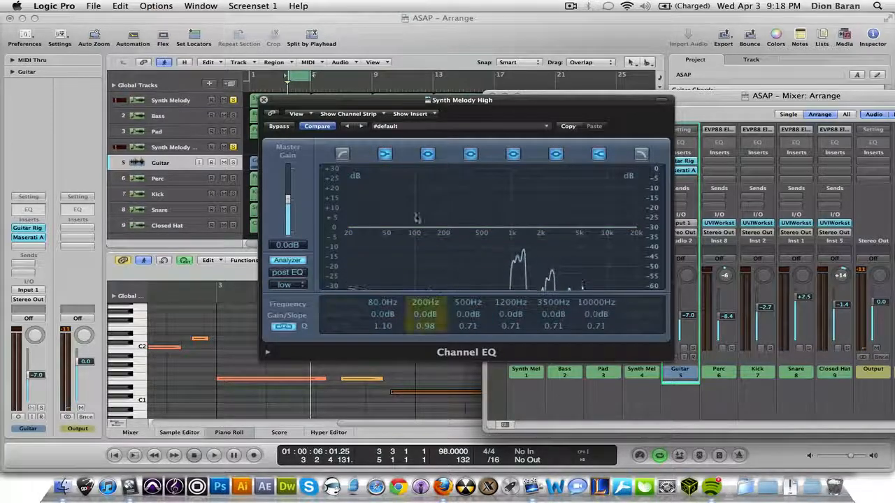
pyautogui.click(343, 155)
pyautogui.moveTo(372, 246); pyautogui.dragTo(508, 247)
pyautogui.press('space')
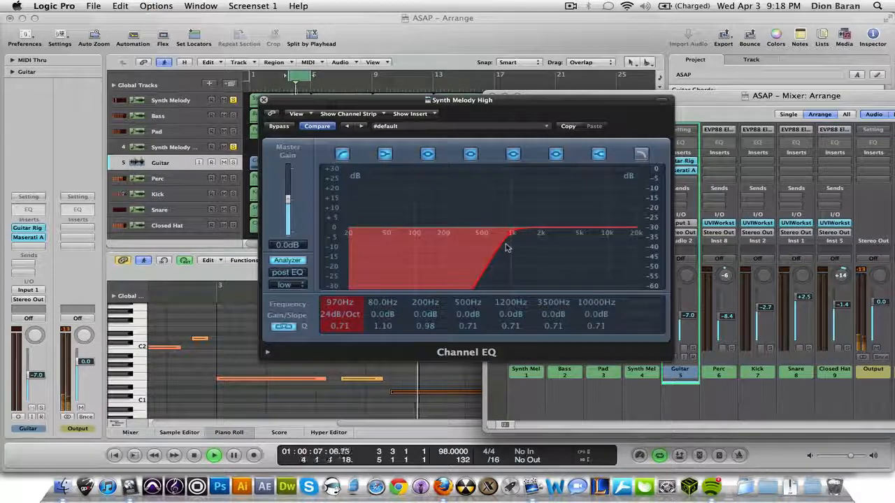
pyautogui.moveTo(509, 248); pyautogui.dragTo(518, 248)
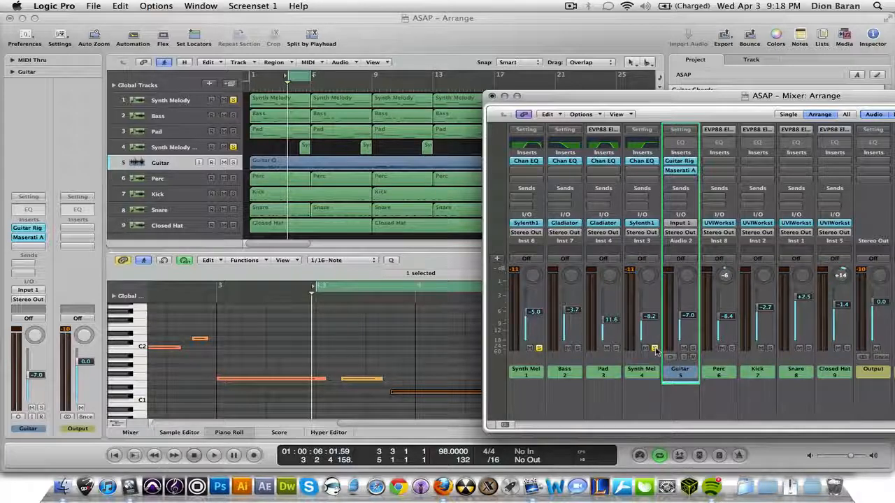
# Unsolo both synth melody tracks and raise the Perc fader to -7.8 dB while playing the full mix
pyautogui.click(654, 348)
pyautogui.click(539, 349)
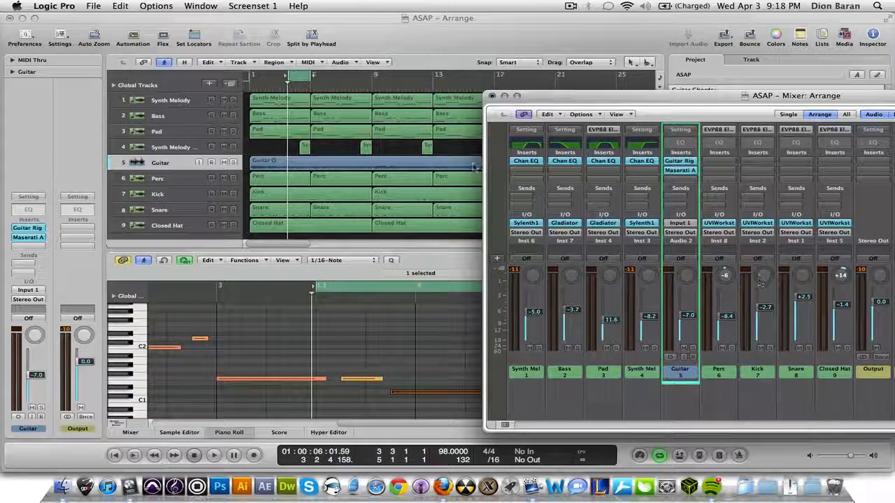
pyautogui.press('space')
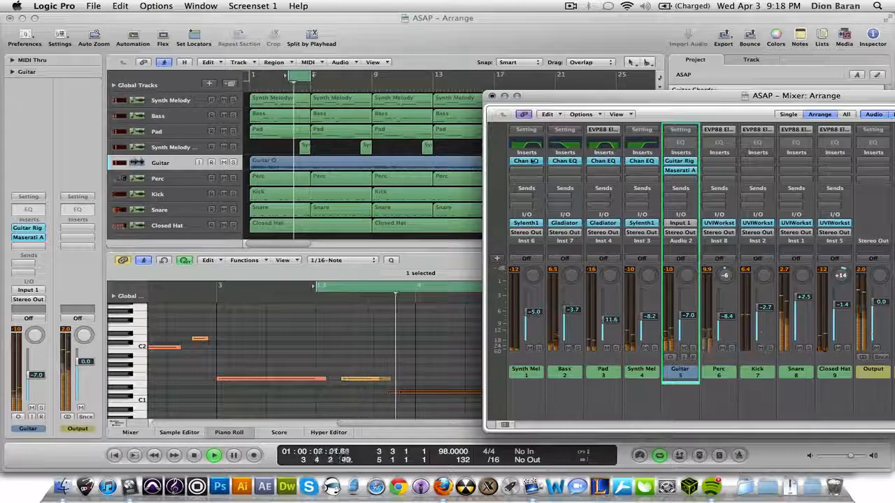
pyautogui.press('super+2')
pyautogui.press('super+2')
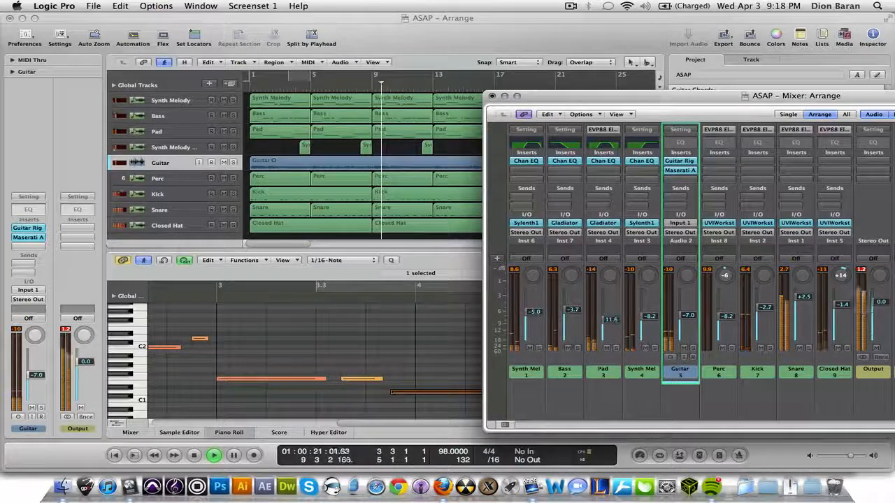
pyautogui.press('space')
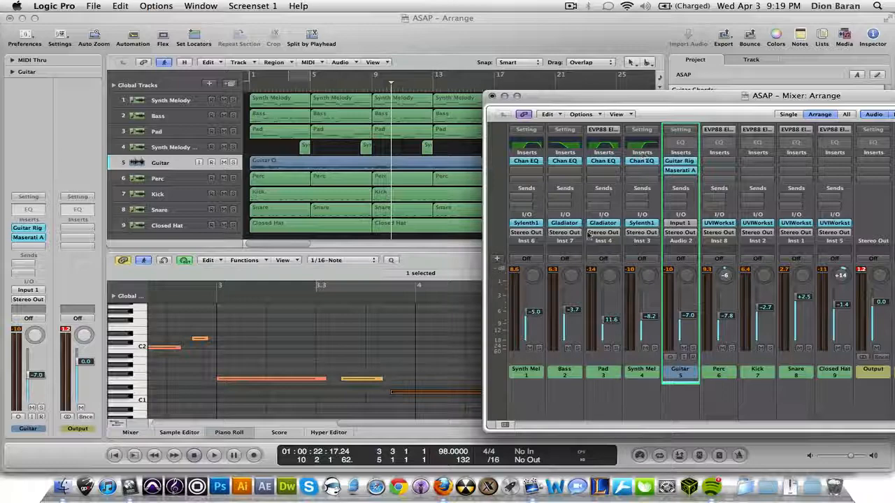
# Add a Channel EQ to the Guitar track and play the track soloed with the EQ's analyzer on
pyautogui.doubleClick(677, 143)
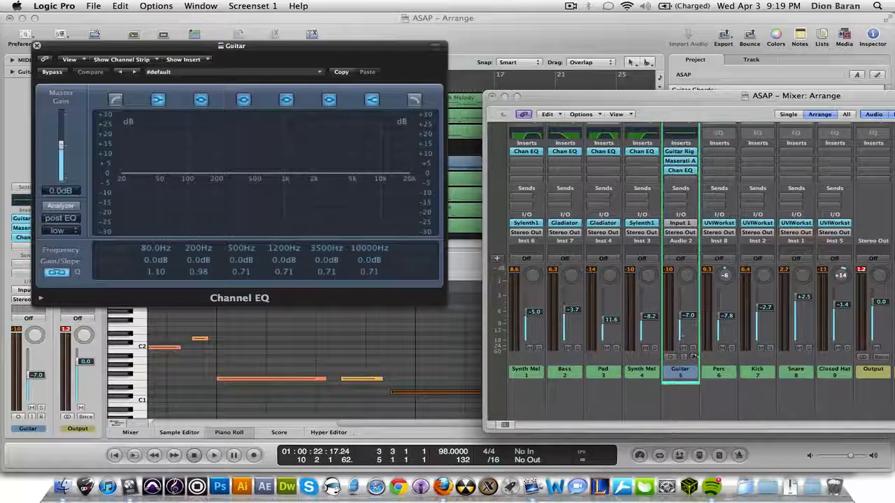
pyautogui.click(693, 348)
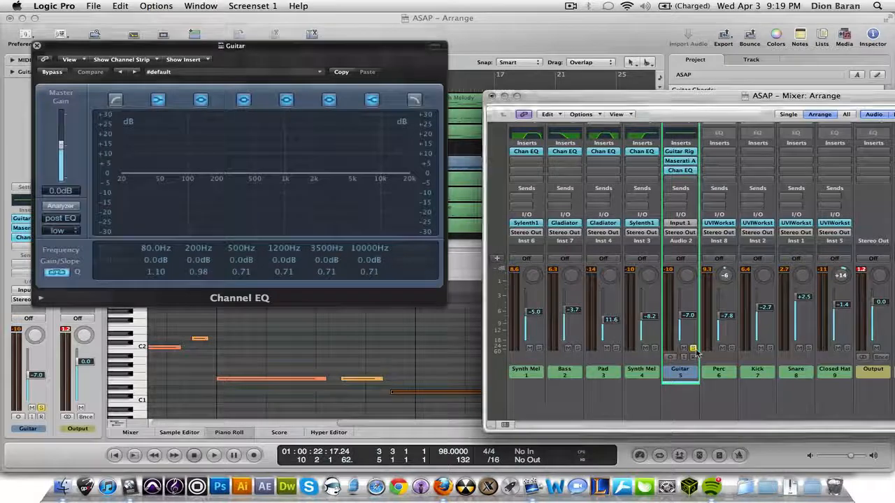
pyautogui.click(73, 206)
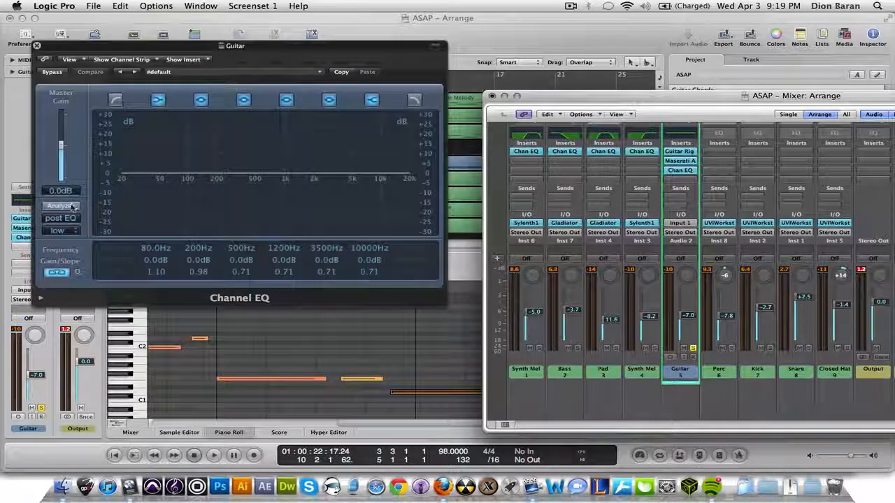
pyautogui.click(70, 206)
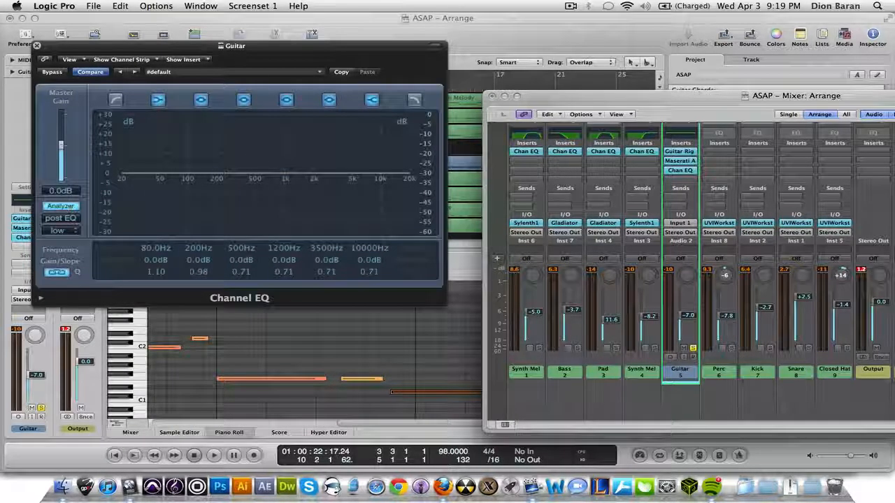
pyautogui.press('space')
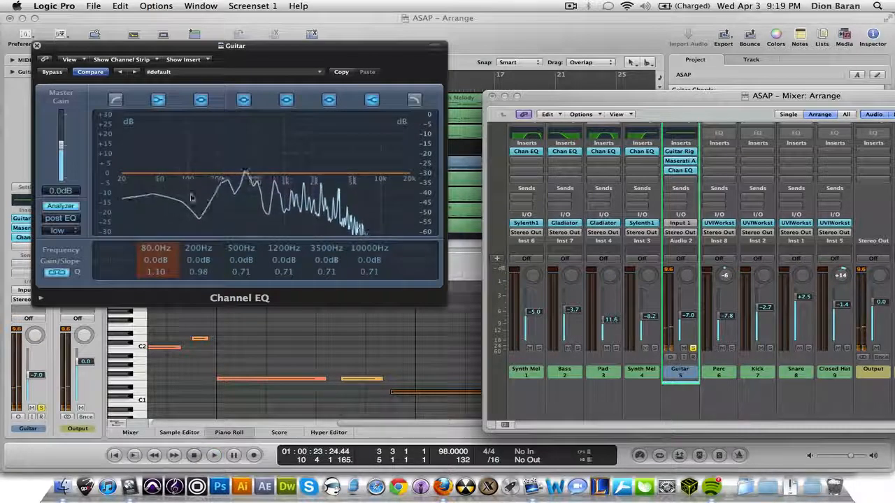
# Enable the Guitar EQ's low-cut band and set it to 170 Hz at 24 dB/Oct, auditioning it in playback
pyautogui.click(115, 100)
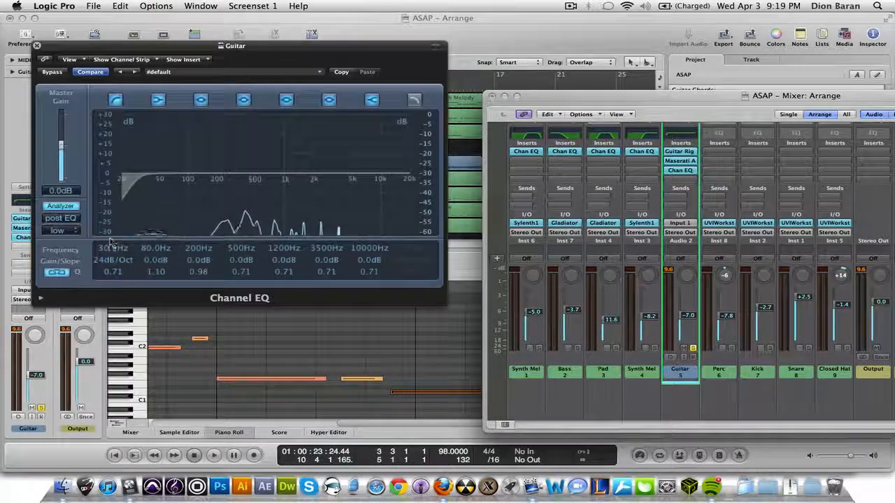
pyautogui.moveTo(110, 239); pyautogui.dragTo(163, 179)
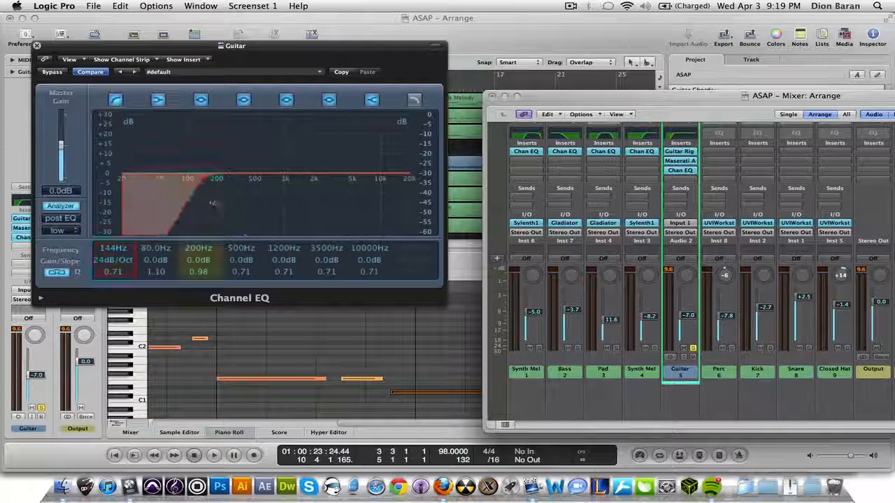
pyautogui.press('space')
pyautogui.moveTo(114, 250); pyautogui.dragTo(117, 243)
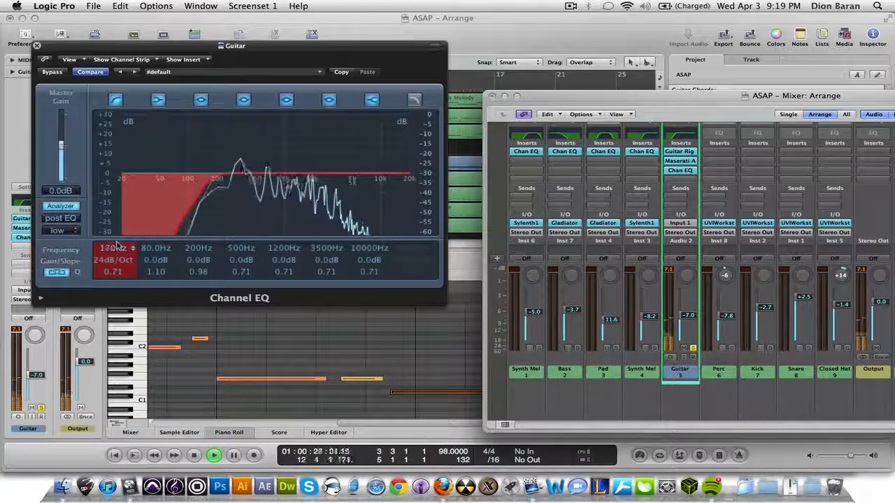
# Enable the Guitar EQ's high-cut band, set it to 5600 Hz at 12 dB/Oct and close the EQ
pyautogui.click(414, 101)
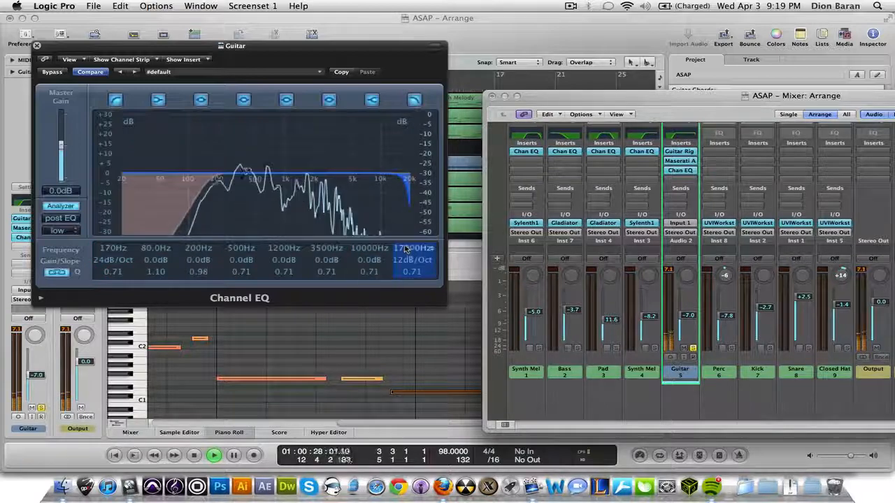
pyautogui.moveTo(406, 250); pyautogui.dragTo(400, 304)
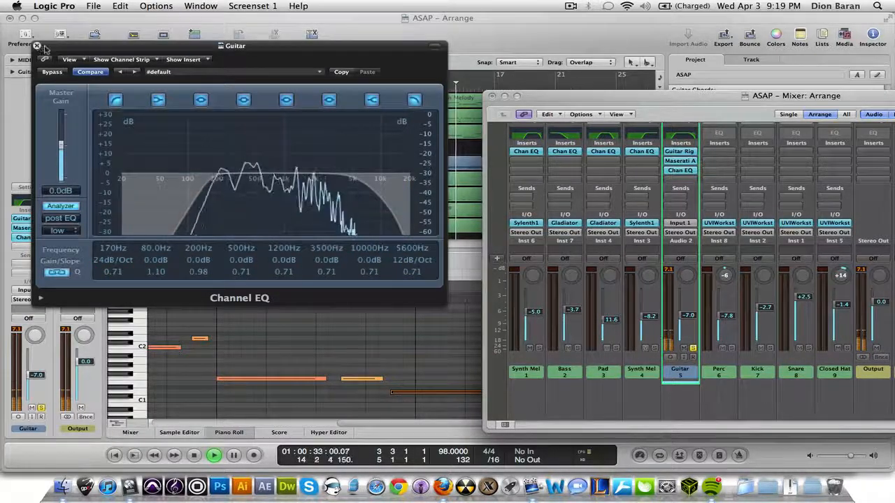
pyautogui.click(38, 47)
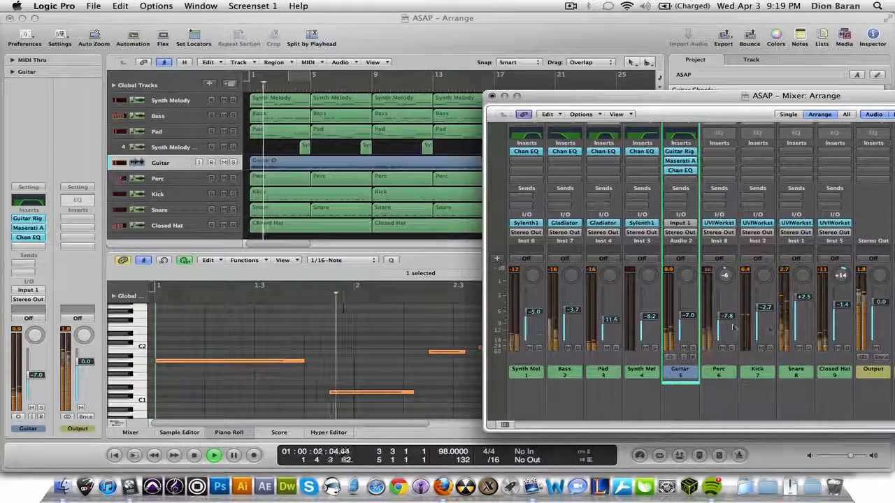
# Lower the Pad track's fader to -12.8 dB while playing the full mix, then stop playback
pyautogui.moveTo(612, 328); pyautogui.dragTo(613, 331)
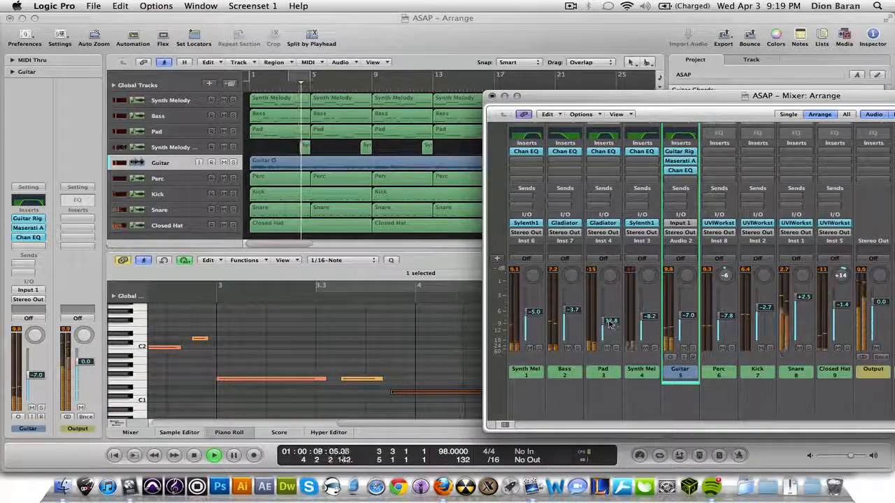
pyautogui.moveTo(690, 98); pyautogui.dragTo(664, 87)
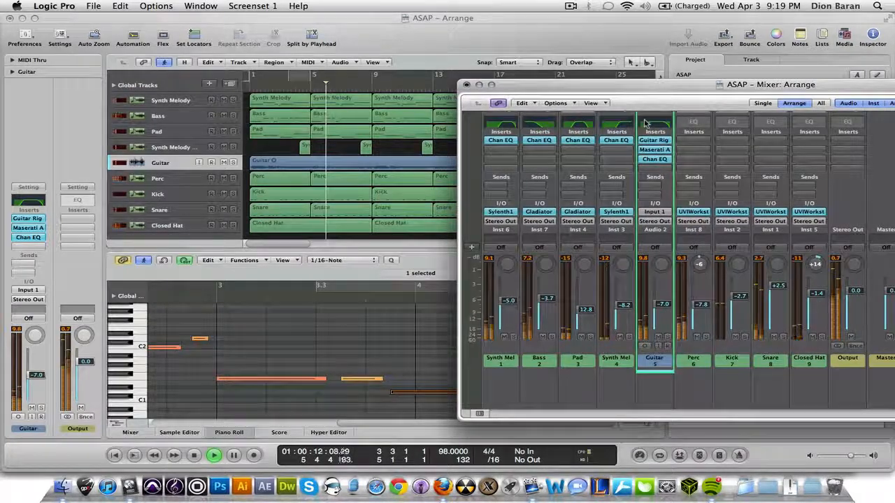
pyautogui.press('space')
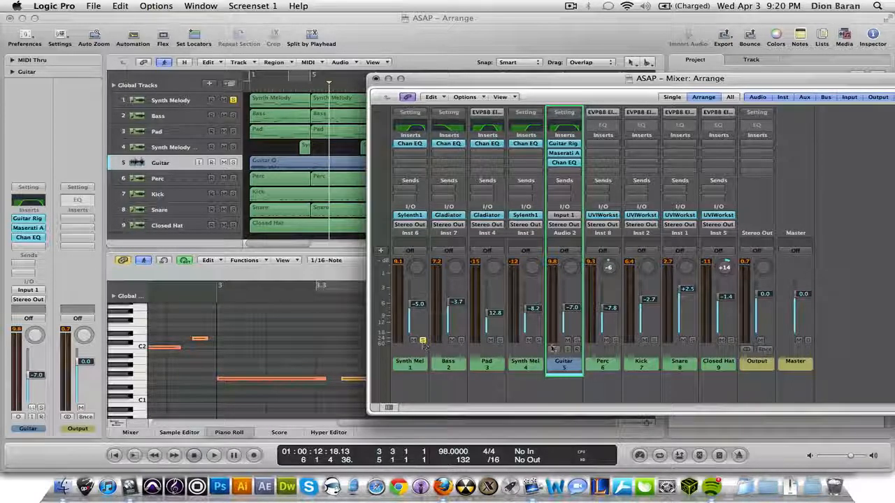
# Solo the Synth Melody and Synth Melody High tracks together and listen to them briefly
pyautogui.click(538, 340)
pyautogui.press('space')
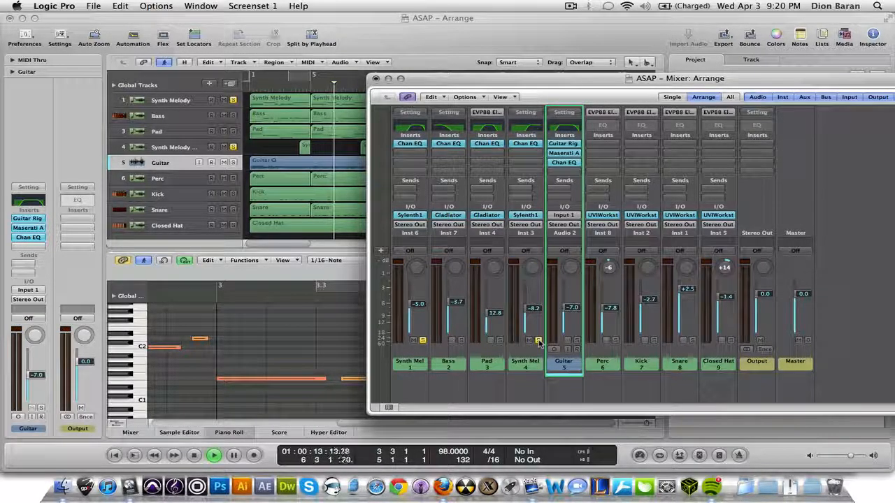
pyautogui.press('space')
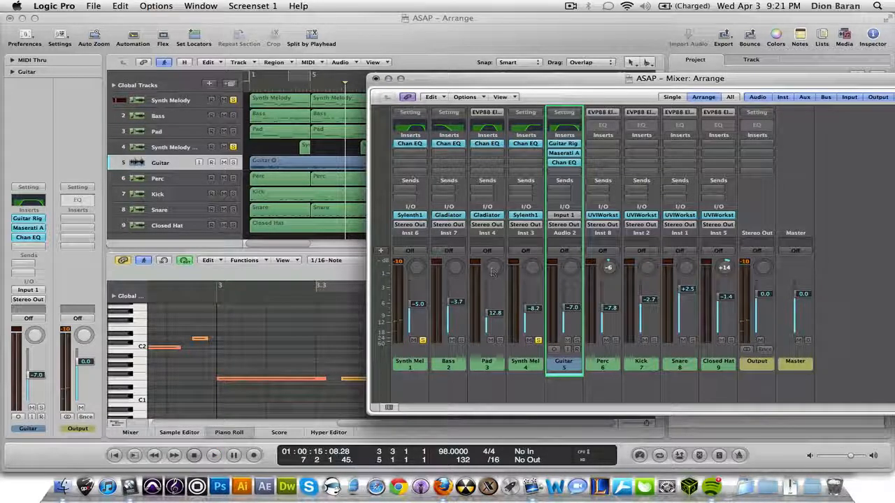
# Add a Space Designer reverb to the Synth Melody track and load its 2.0s Tight Room medium-room preset
pyautogui.click(408, 161)
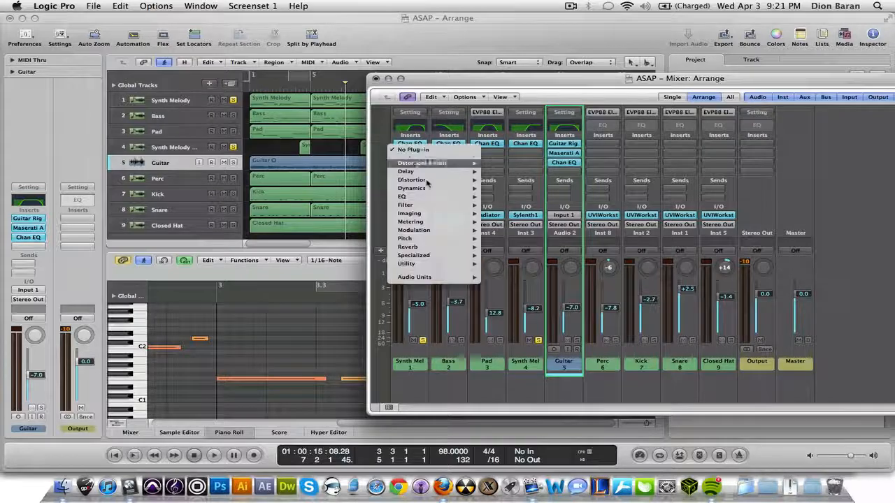
pyautogui.moveTo(434, 250)
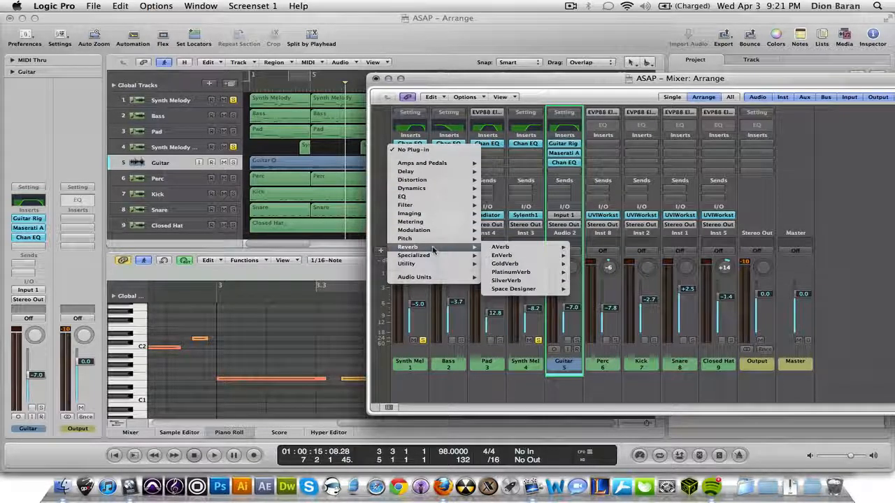
pyautogui.moveTo(552, 289)
pyautogui.click(582, 289)
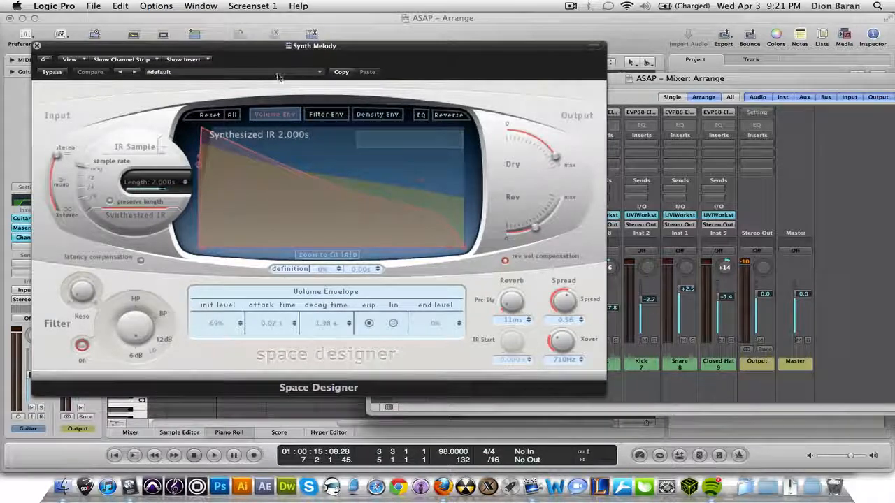
pyautogui.click(278, 77)
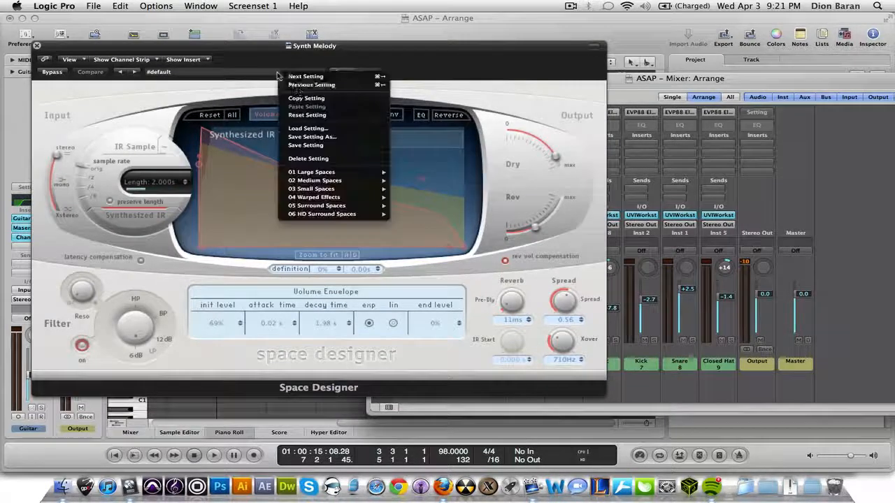
pyautogui.moveTo(348, 183)
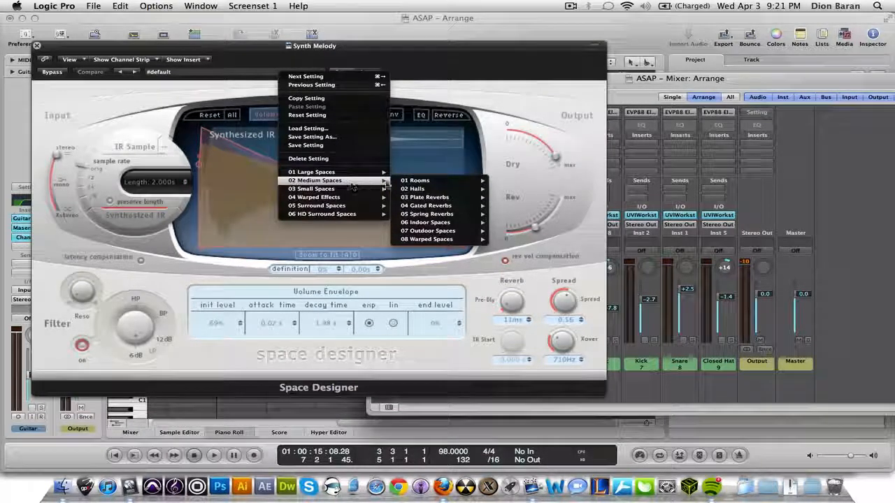
pyautogui.moveTo(413, 190)
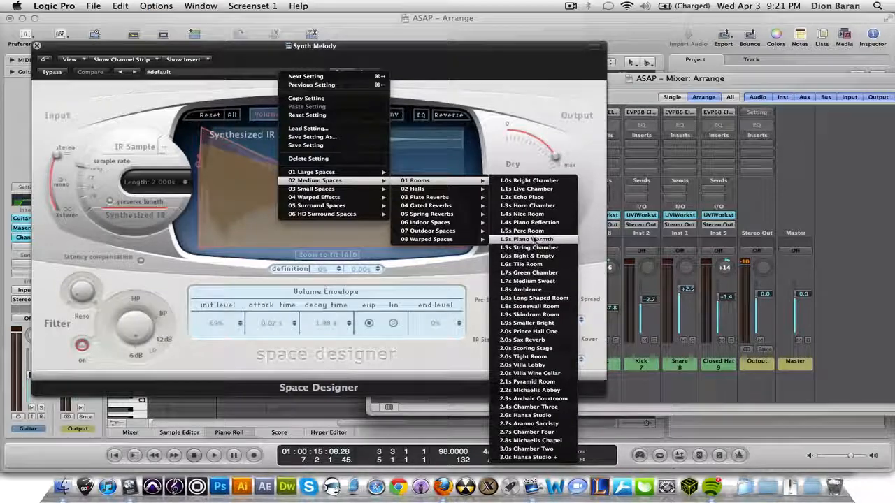
pyautogui.click(542, 357)
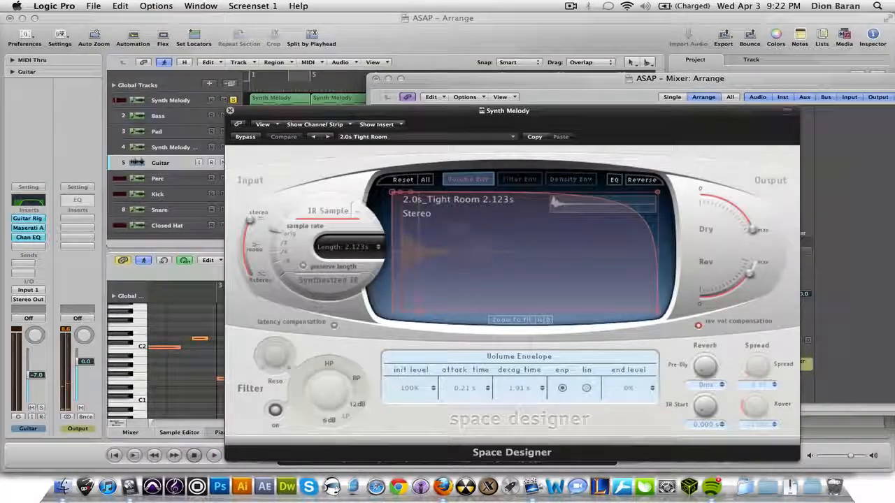
# Lower the Synth Melody reverb's Rev output slightly, audition the soloed track and close Space Designer
pyautogui.moveTo(747, 274)
pyautogui.mouseDown()
pyautogui.moveTo(752, 285)
pyautogui.moveTo(741, 278)
pyautogui.moveTo(737, 291)
pyautogui.moveTo(748, 278)
pyautogui.mouseUp()
pyautogui.press('space')
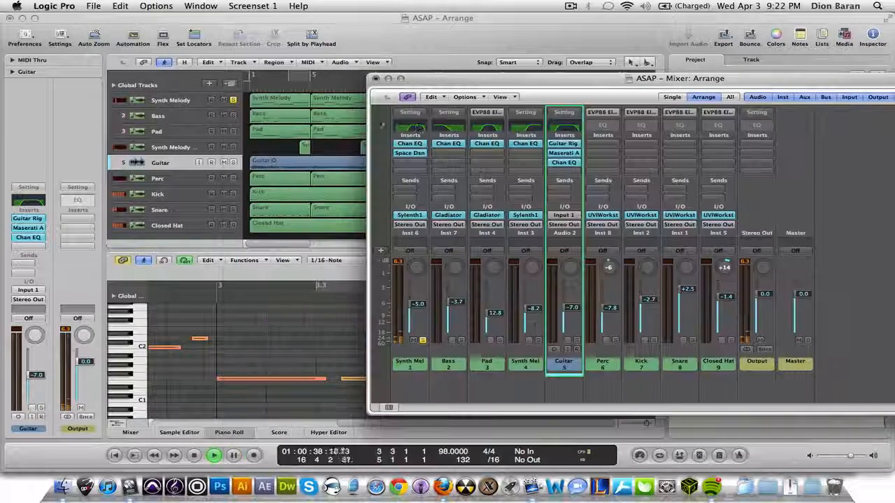
pyautogui.click(230, 111)
# Unsolo the Synth Melody track and play the full mix from the beginning of the song
pyautogui.moveTo(425, 81); pyautogui.dragTo(438, 73)
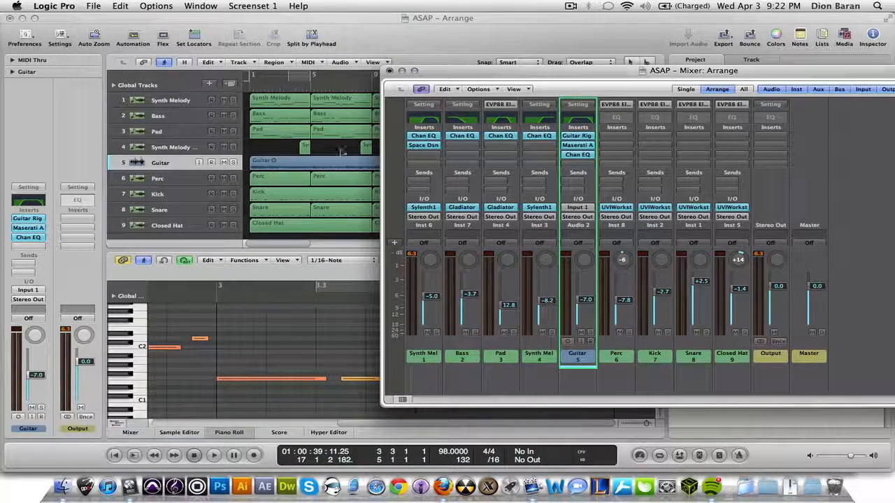
pyautogui.press('space')
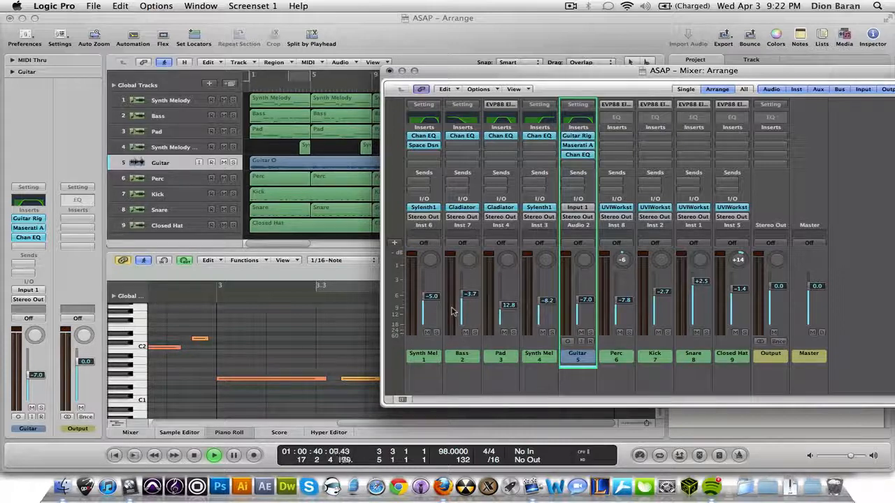
pyautogui.press('space')
pyautogui.press('Return')
pyautogui.press('space')
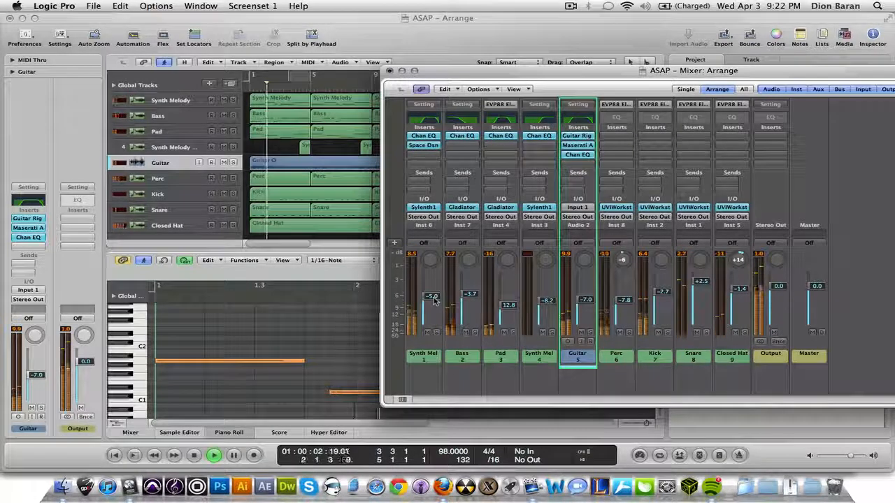
# Reopen the Synth Melody track's Space Designer and reduce its Rev output further while playing the full mix
pyautogui.click(422, 145)
pyautogui.press('space')
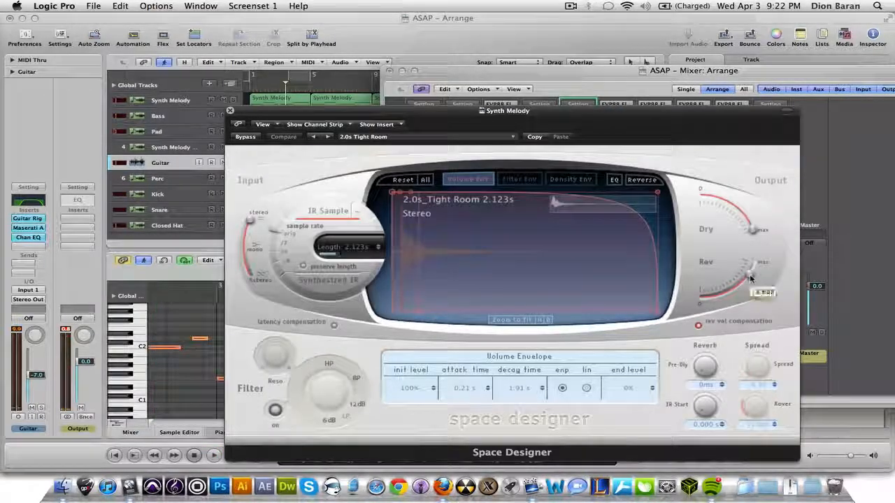
pyautogui.moveTo(747, 274); pyautogui.dragTo(744, 279)
pyautogui.moveTo(605, 120); pyautogui.dragTo(647, 230)
pyautogui.press('space')
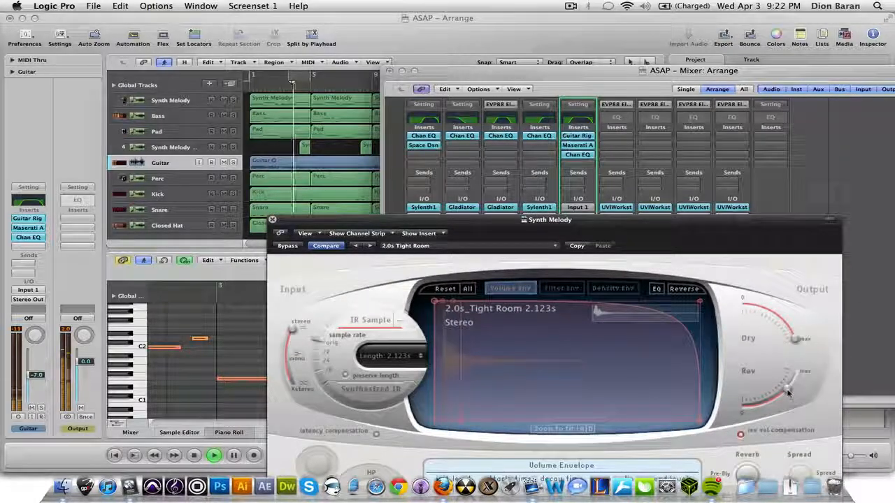
pyautogui.moveTo(788, 393); pyautogui.dragTo(787, 396)
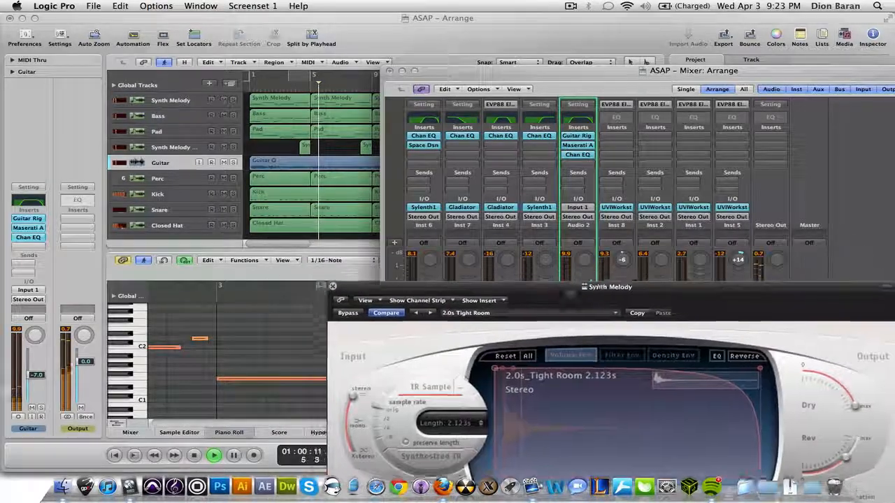